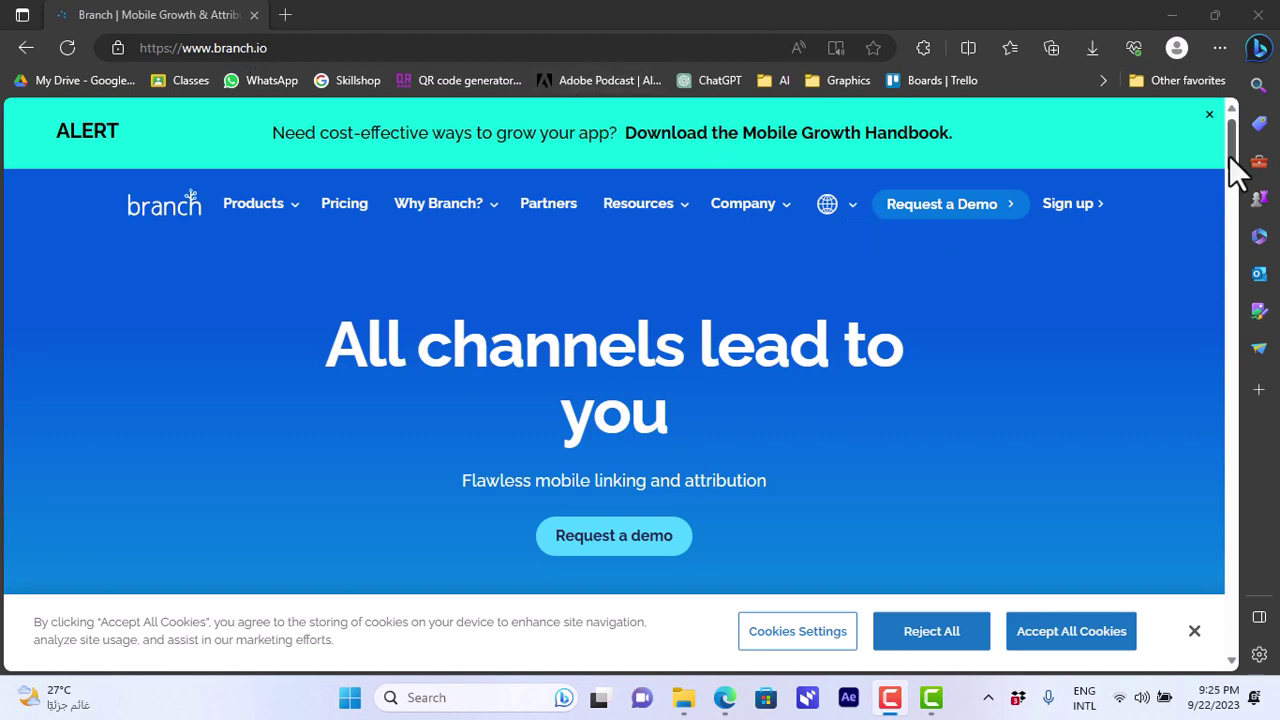
Step: Open the Branch sign-up page and look over the account registration form
mouse_move(1231, 160)
mouse_down()
mouse_move(1238, 573)
mouse_move(1238, 146)
mouse_up()
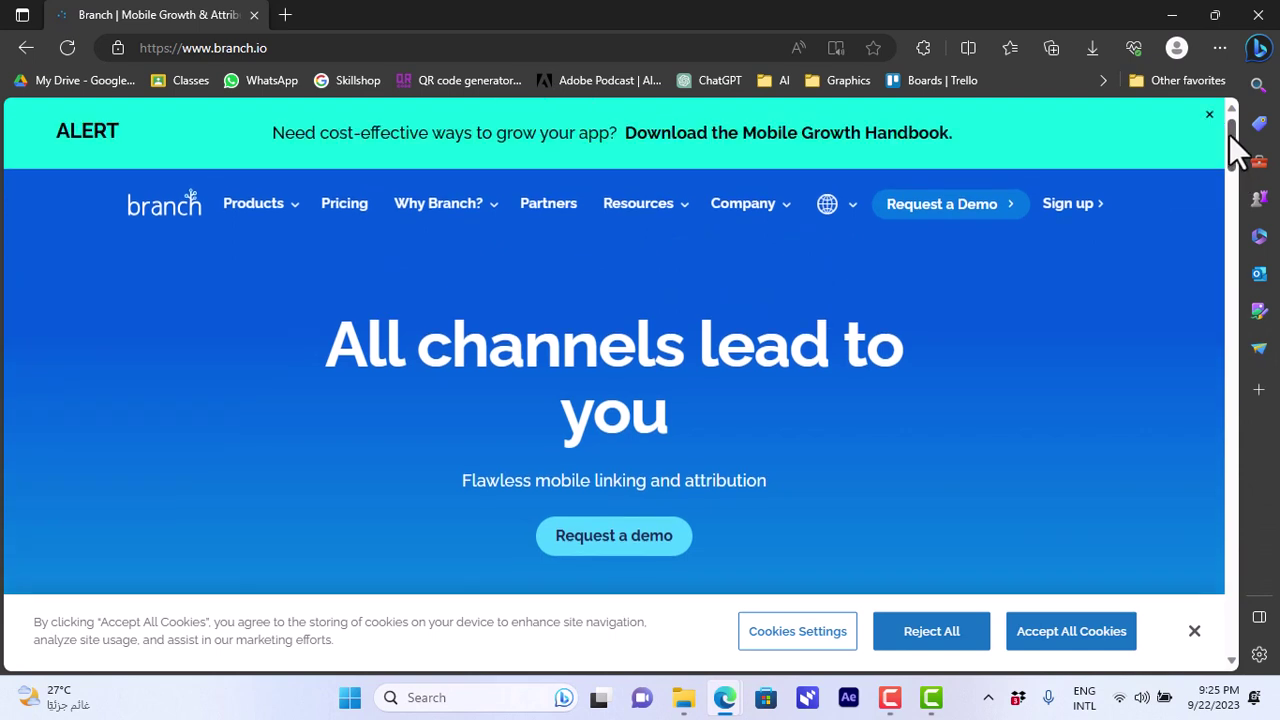
click(1069, 205)
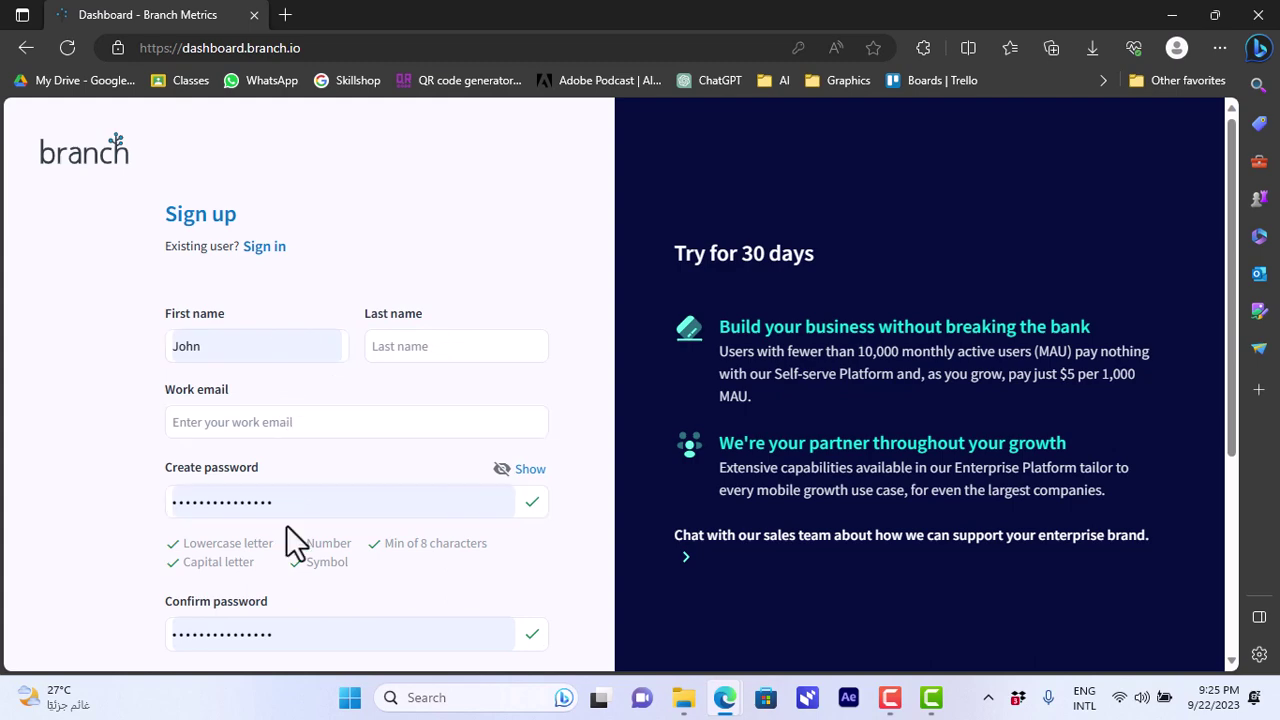
drag(1231, 354, 1200, 216)
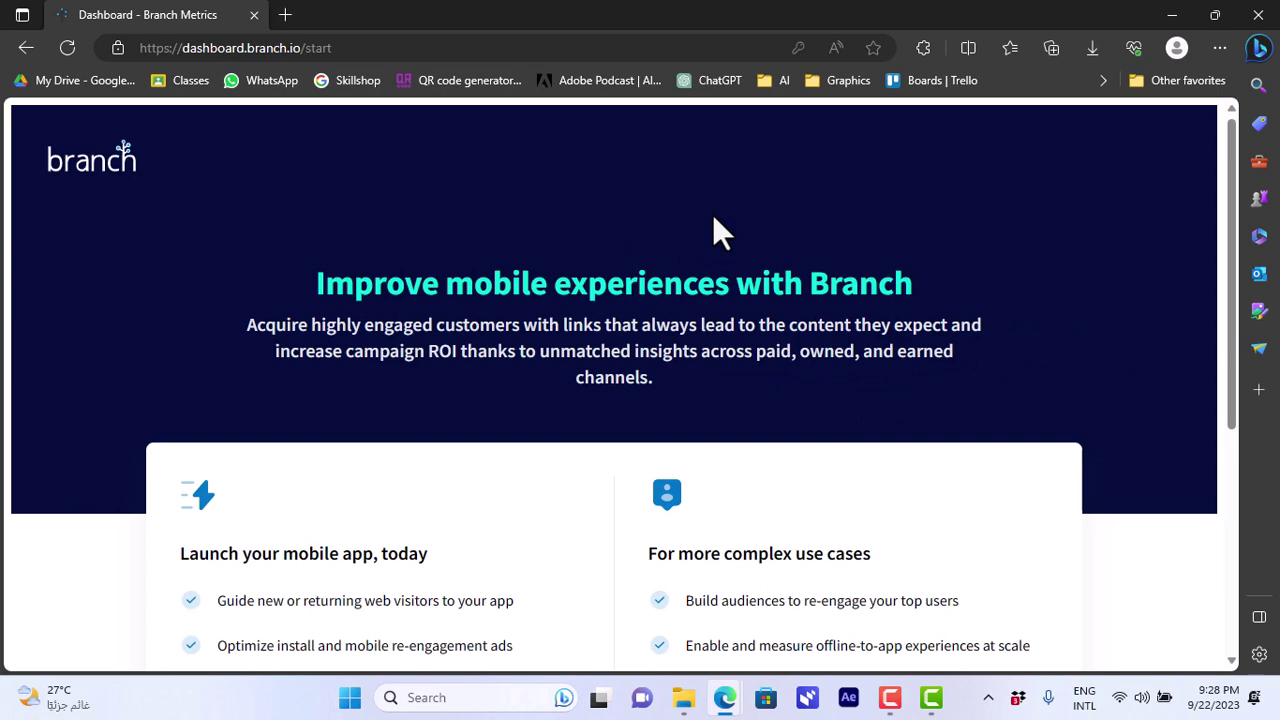
Step: Get started with the "Launch your mobile app, today" option to enter the dashboard
drag(1232, 200, 1249, 137)
scroll(506, 445, down, 4)
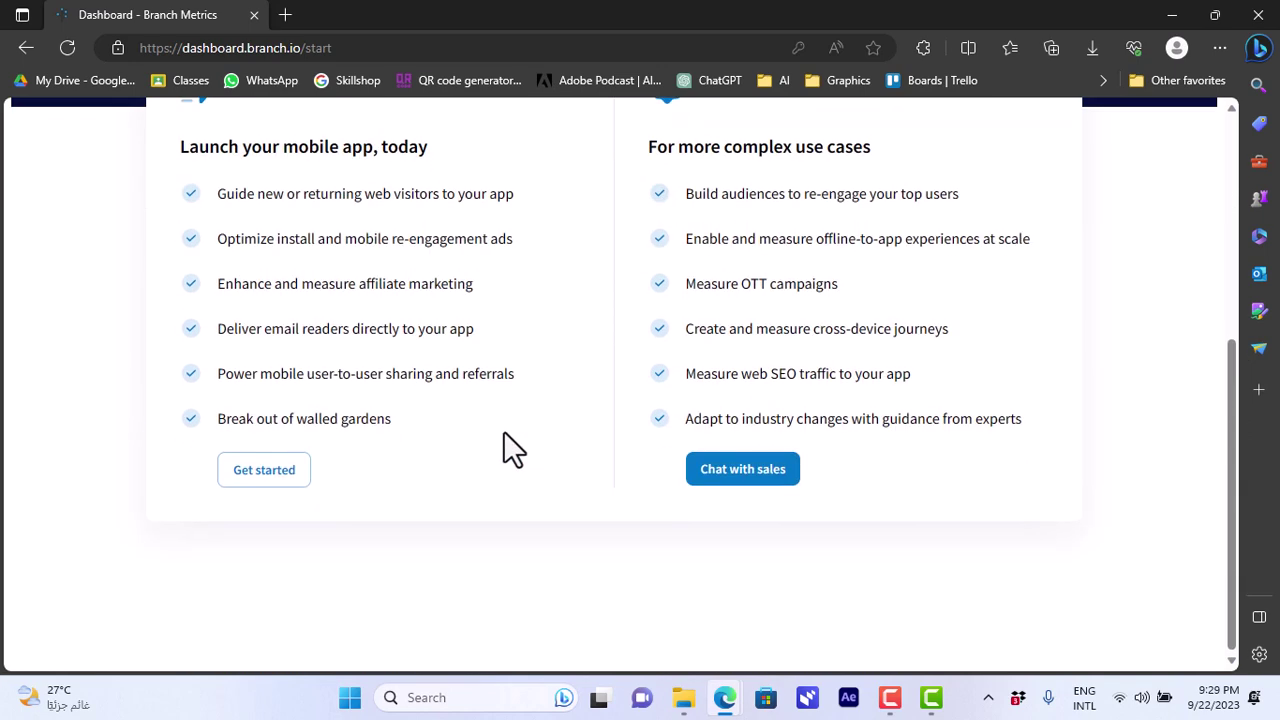
click(285, 490)
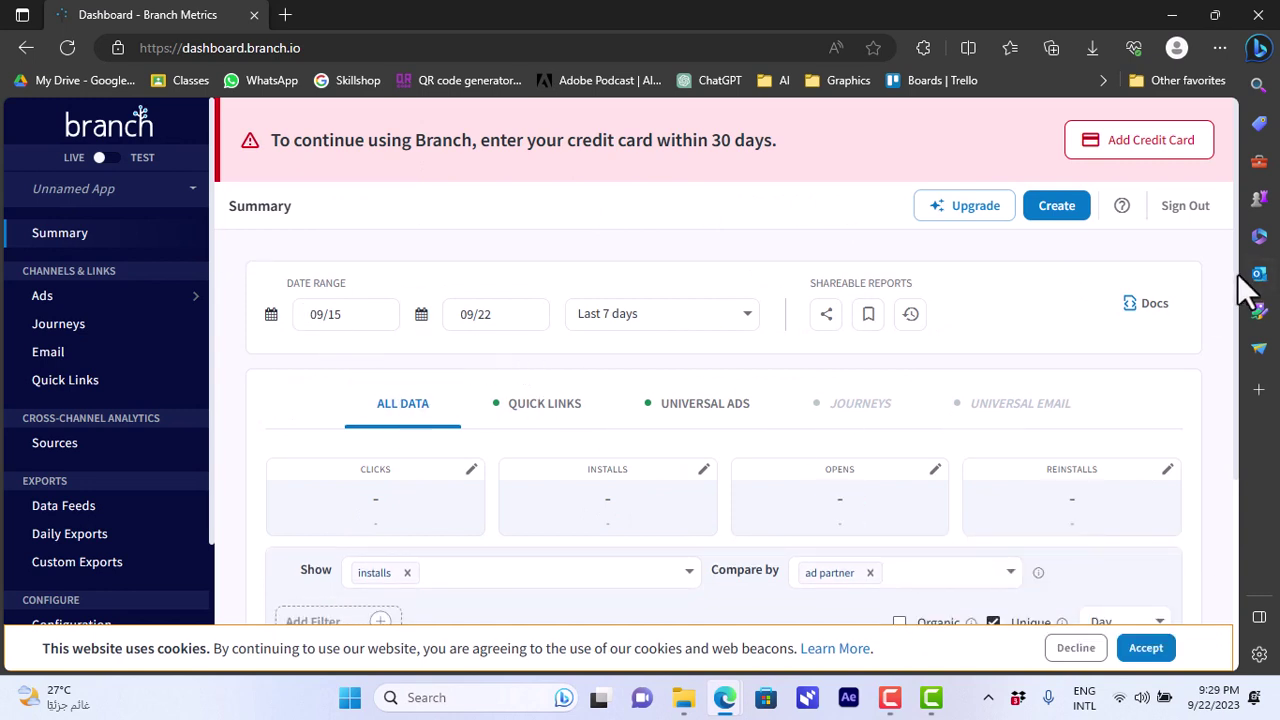
Step: View the Quick Links and Universal Ads data in the dashboard summary
scroll(1238, 320, down, 2)
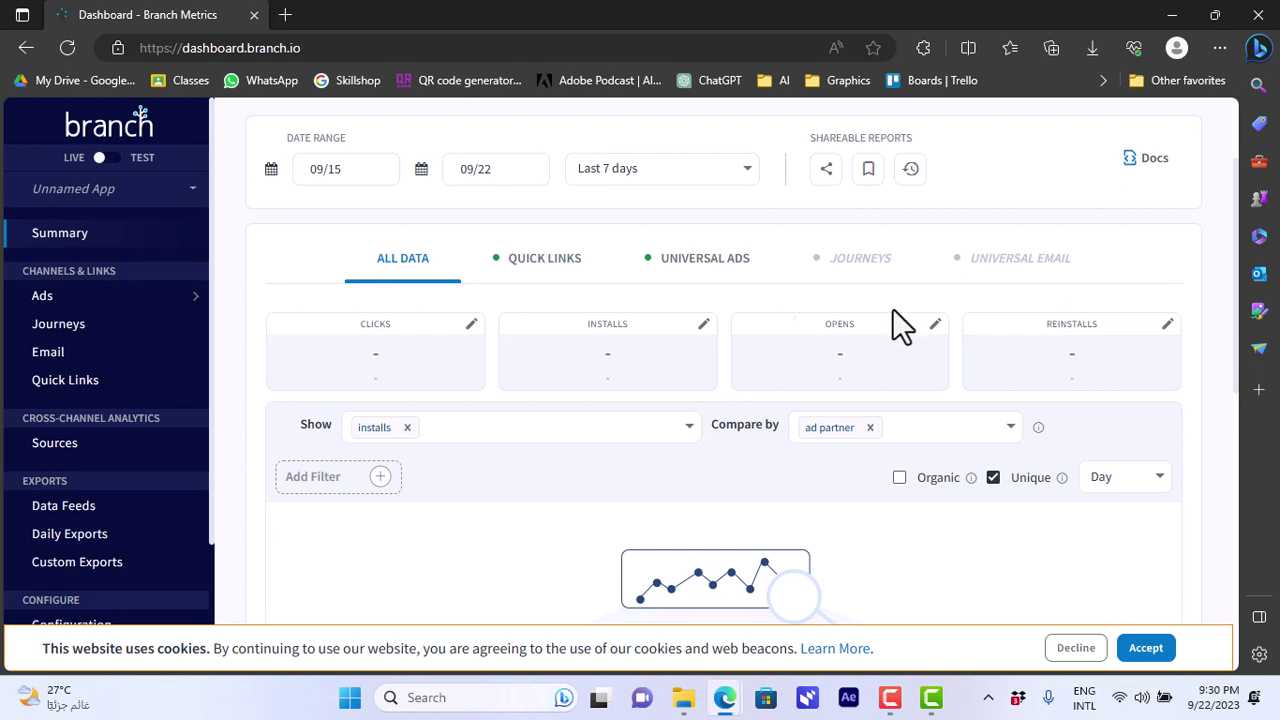
click(530, 258)
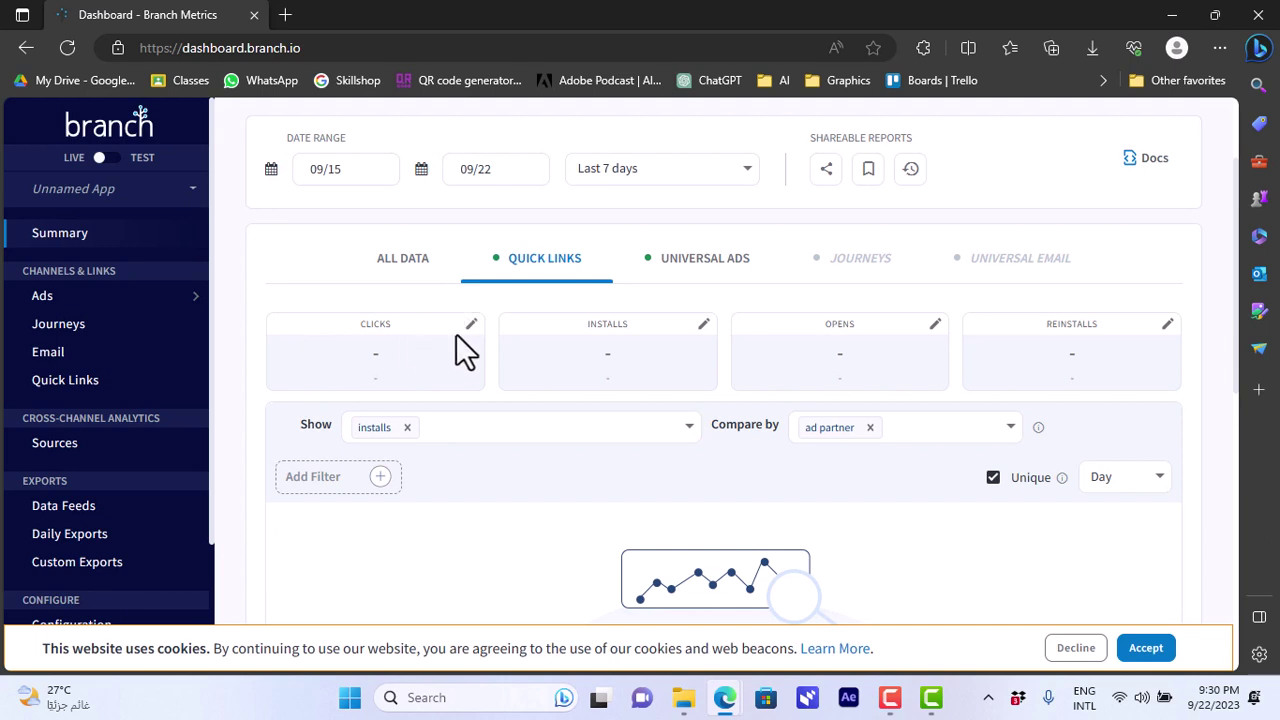
click(697, 262)
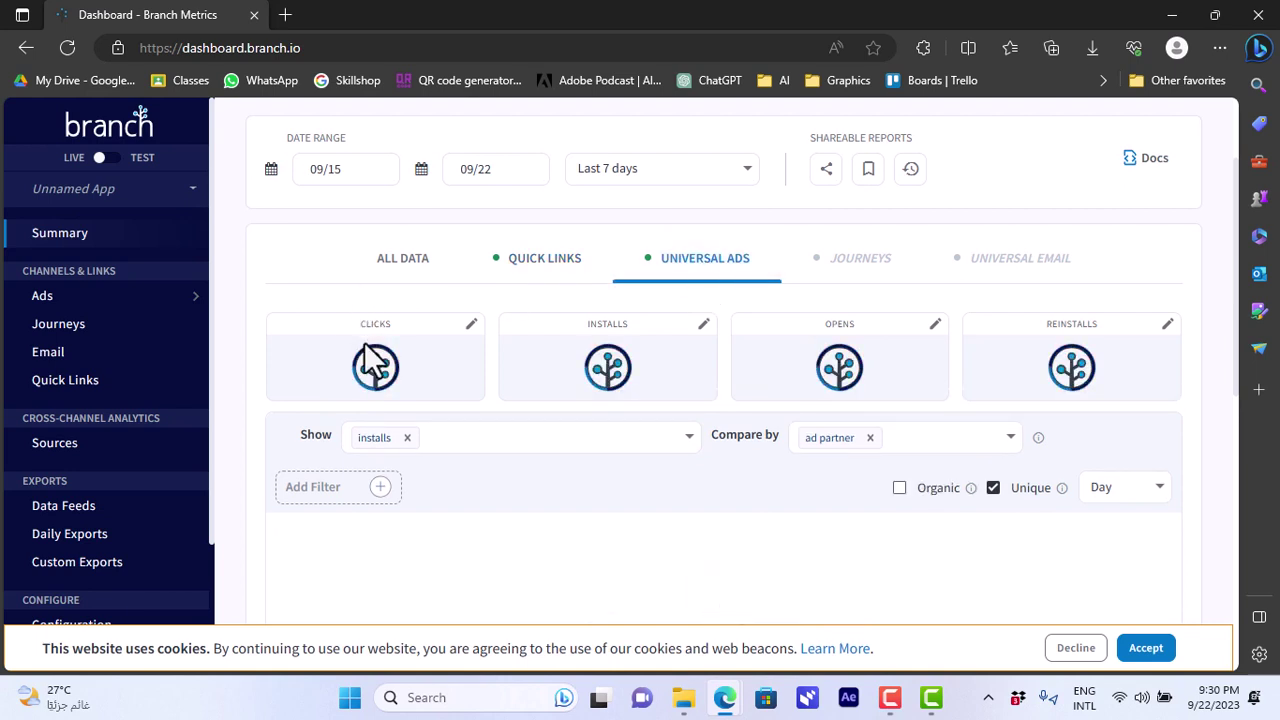
Step: Open the unified ad analytics overview and sort its table by campaign
click(98, 300)
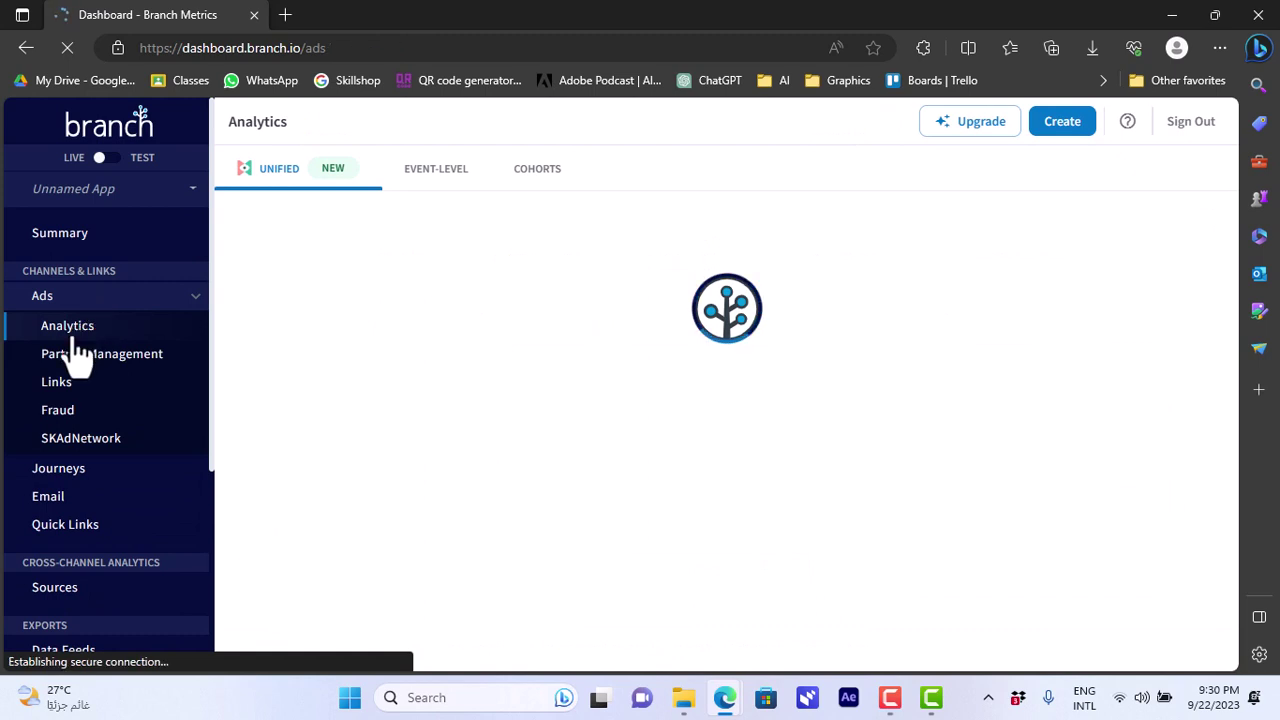
scroll(1249, 407, down, 1)
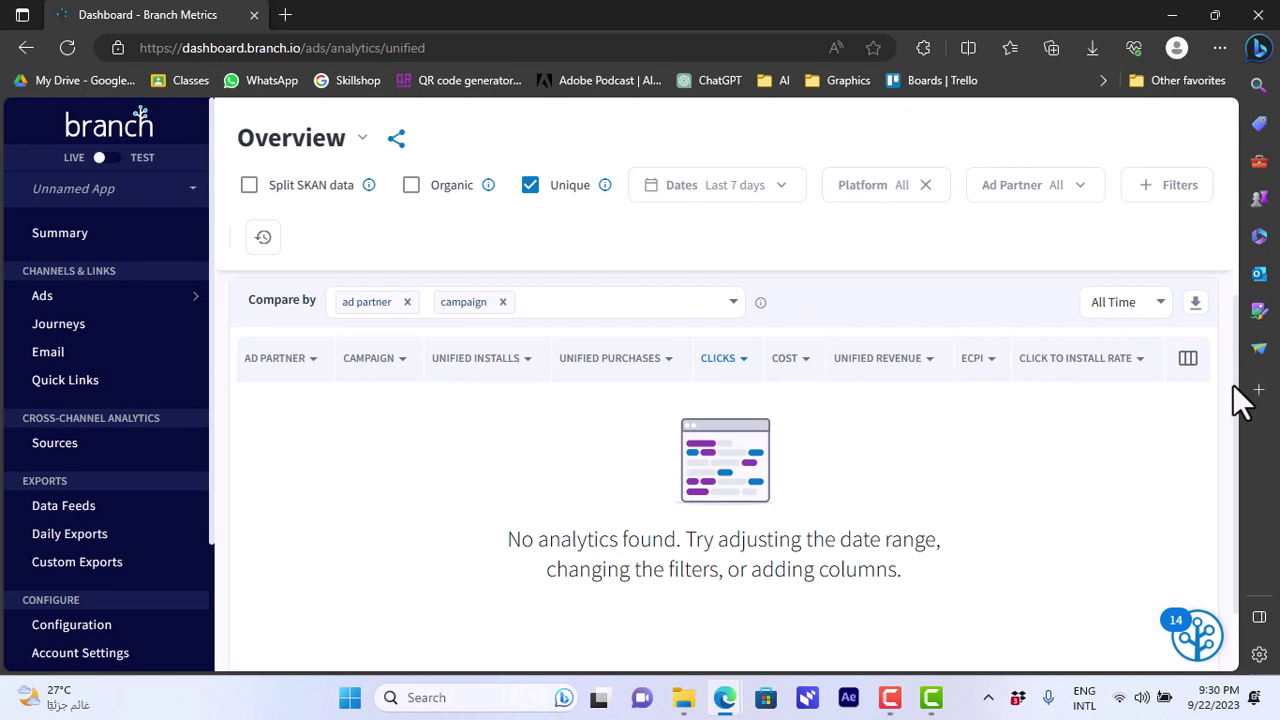
scroll(1236, 383, up, 1)
scroll(1235, 362, up, 3)
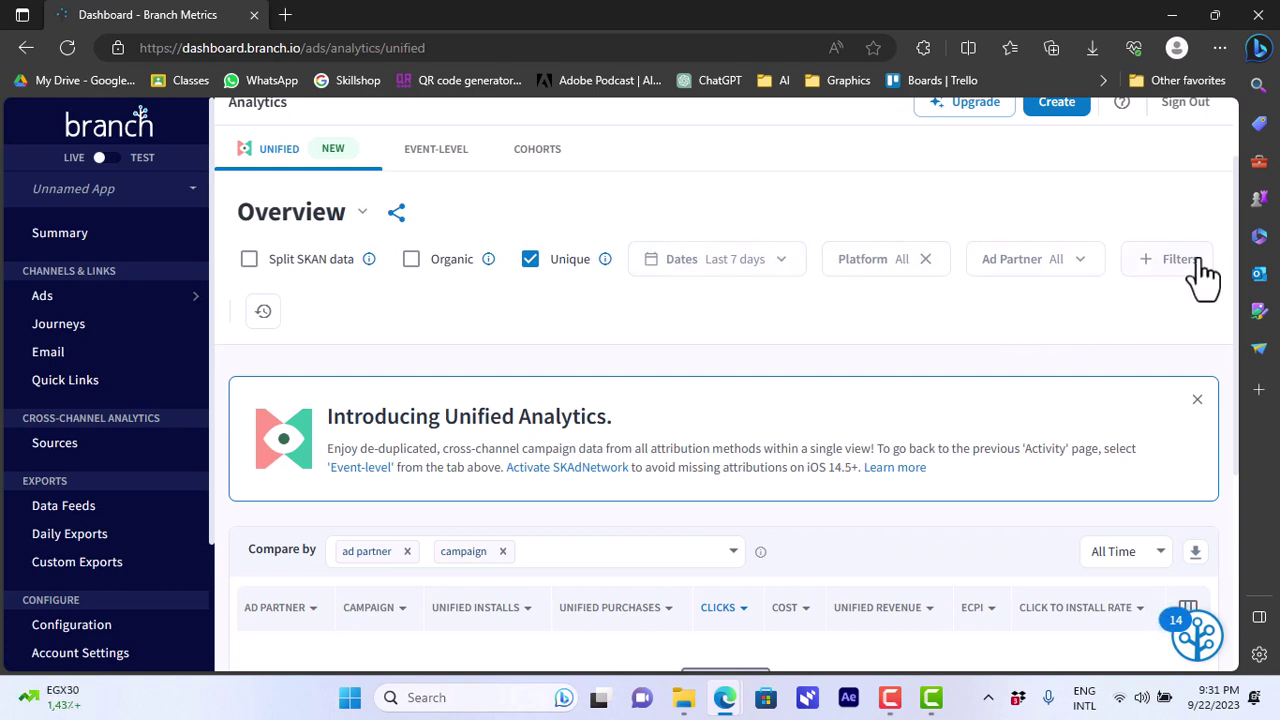
scroll(1240, 282, down, 1)
scroll(1247, 305, down, 2)
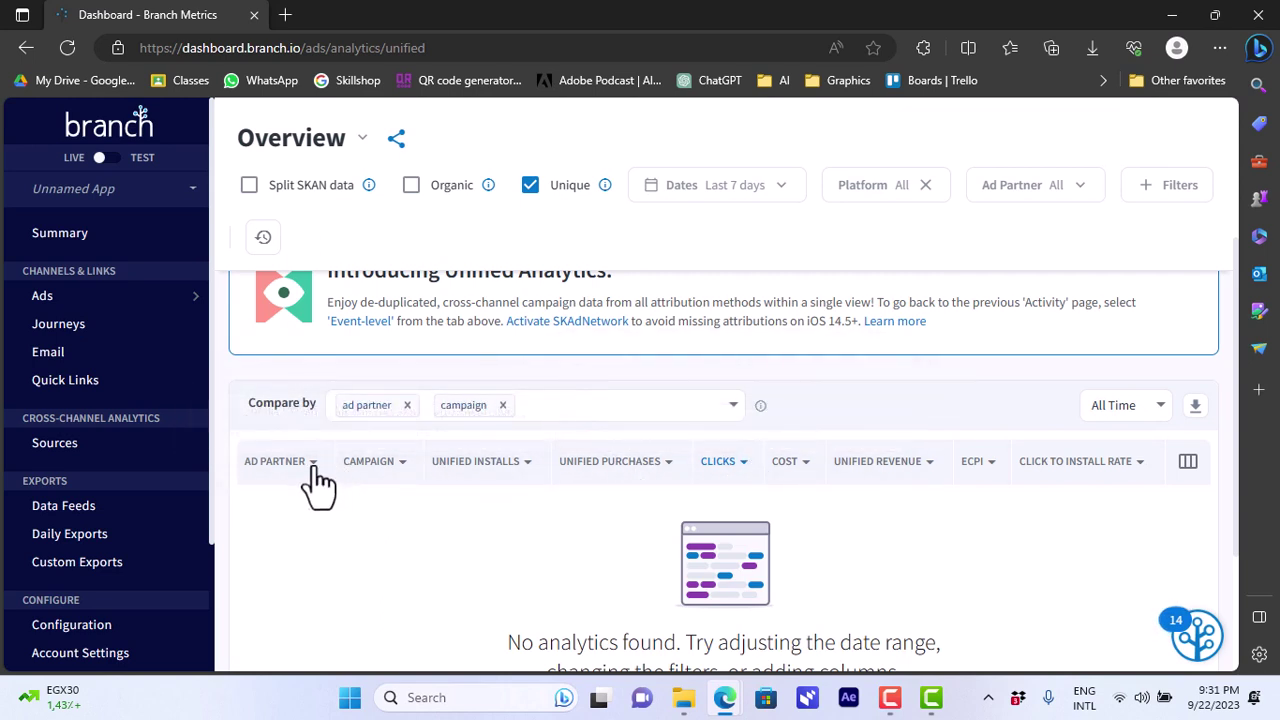
click(388, 465)
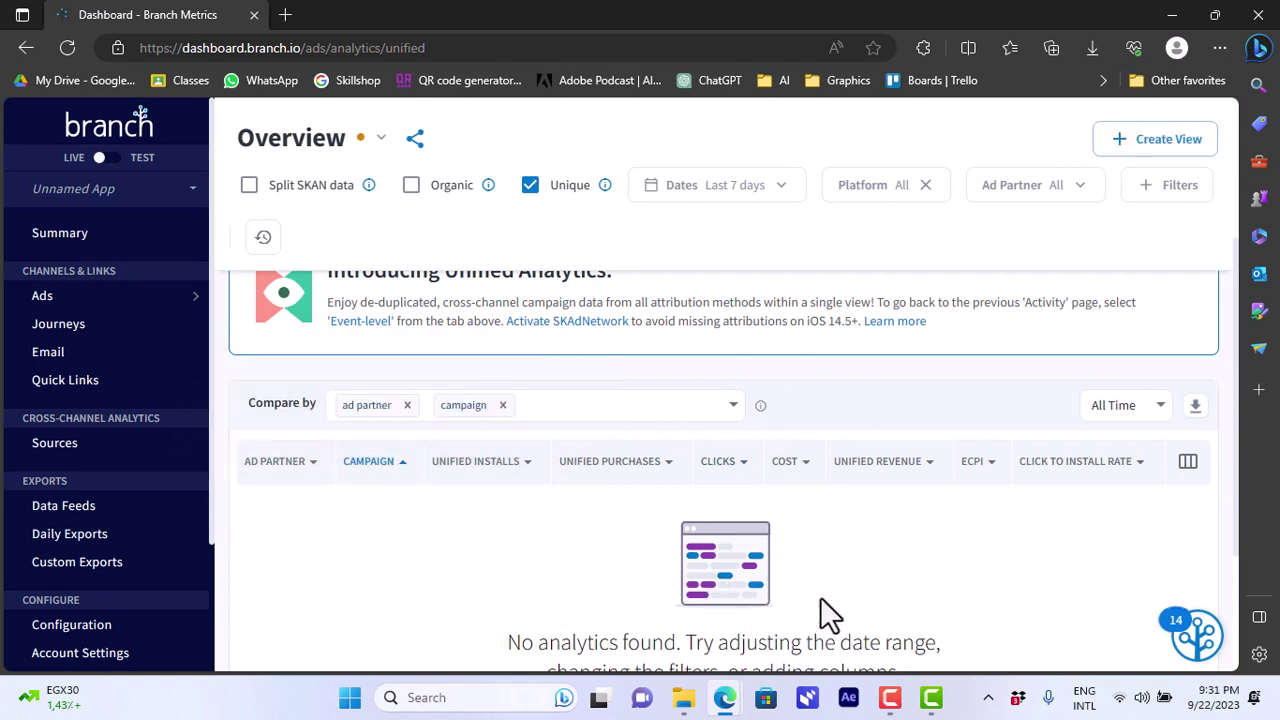
Step: Open the ad links list and try to create an ad link, dismissing the credit card request
click(159, 298)
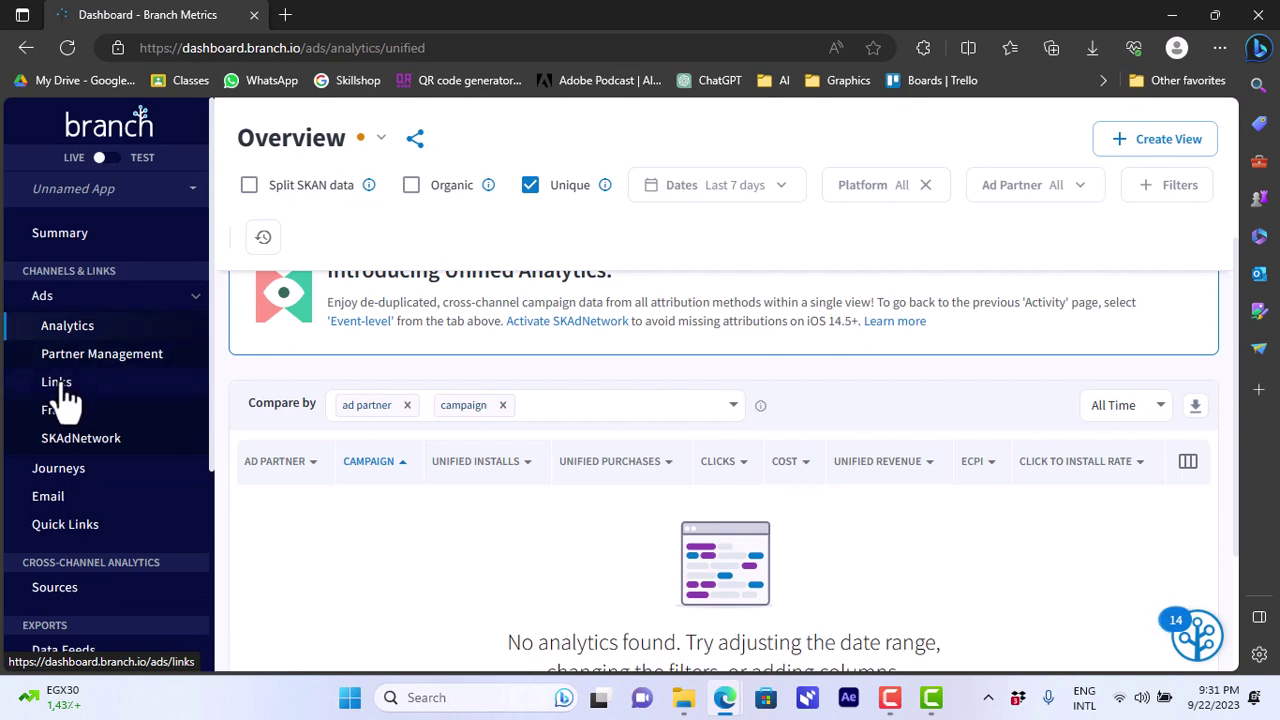
click(57, 390)
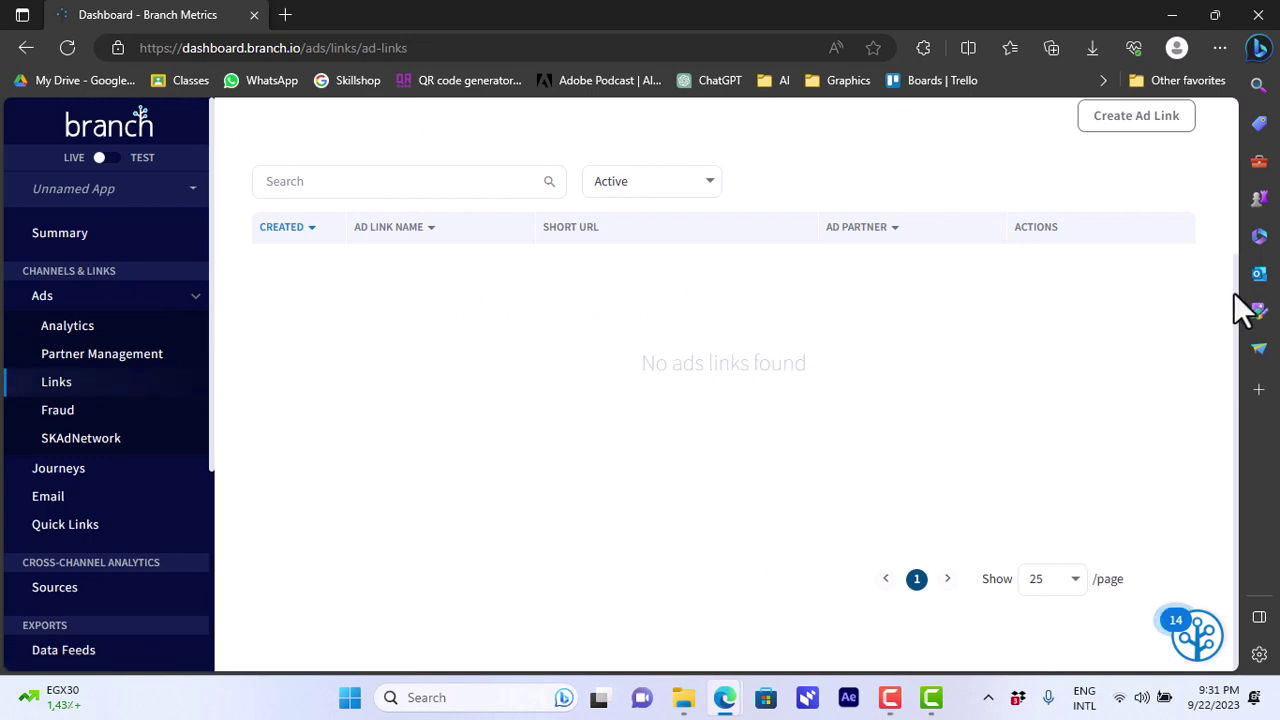
drag(1240, 306, 1240, 266)
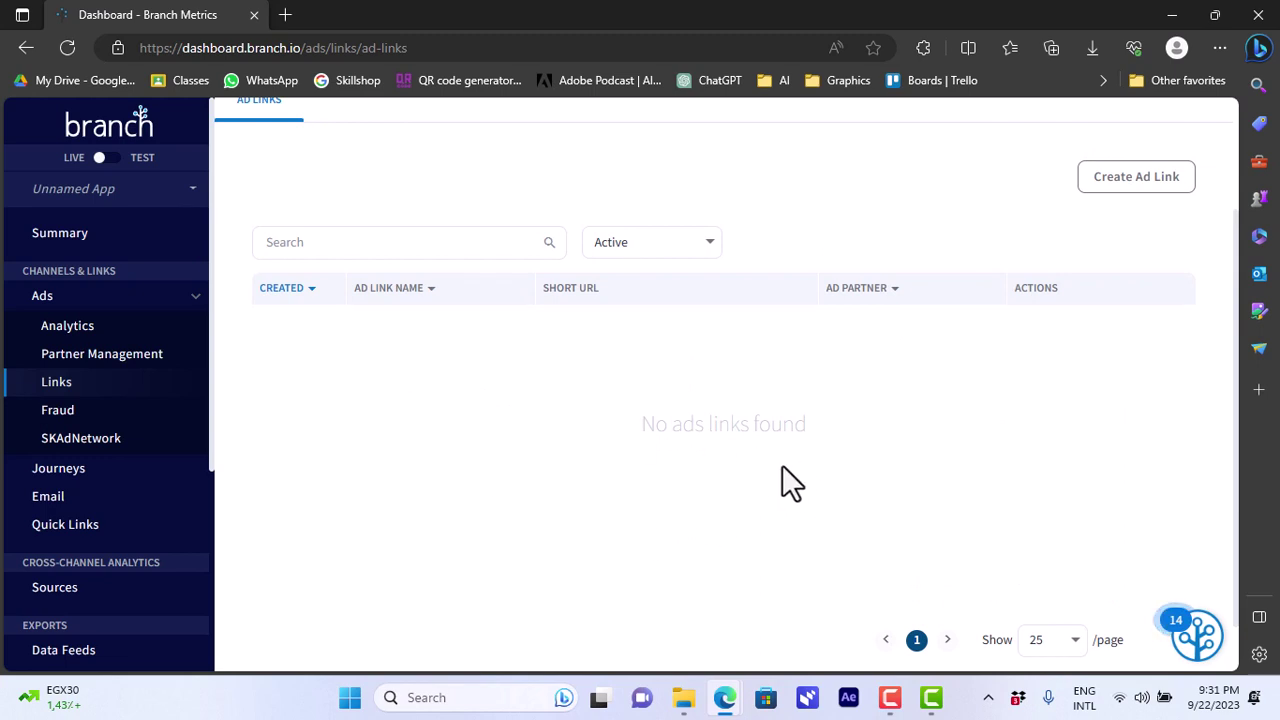
click(1118, 193)
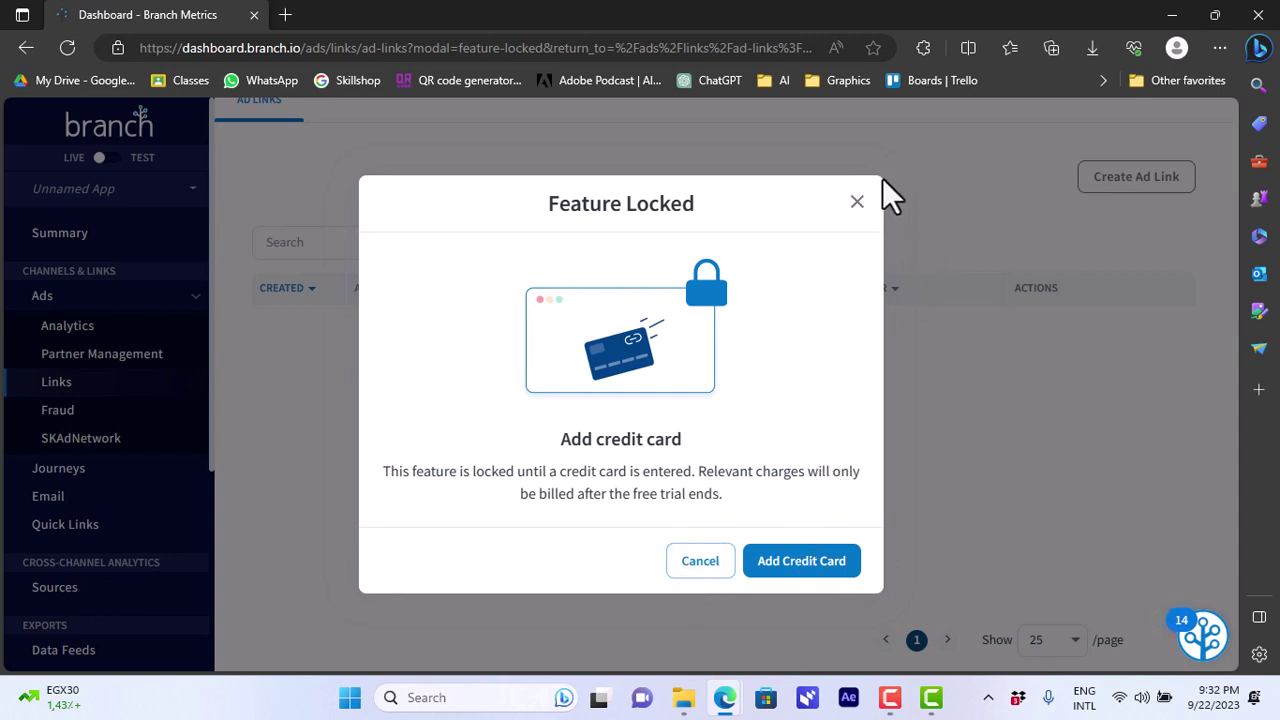
click(857, 202)
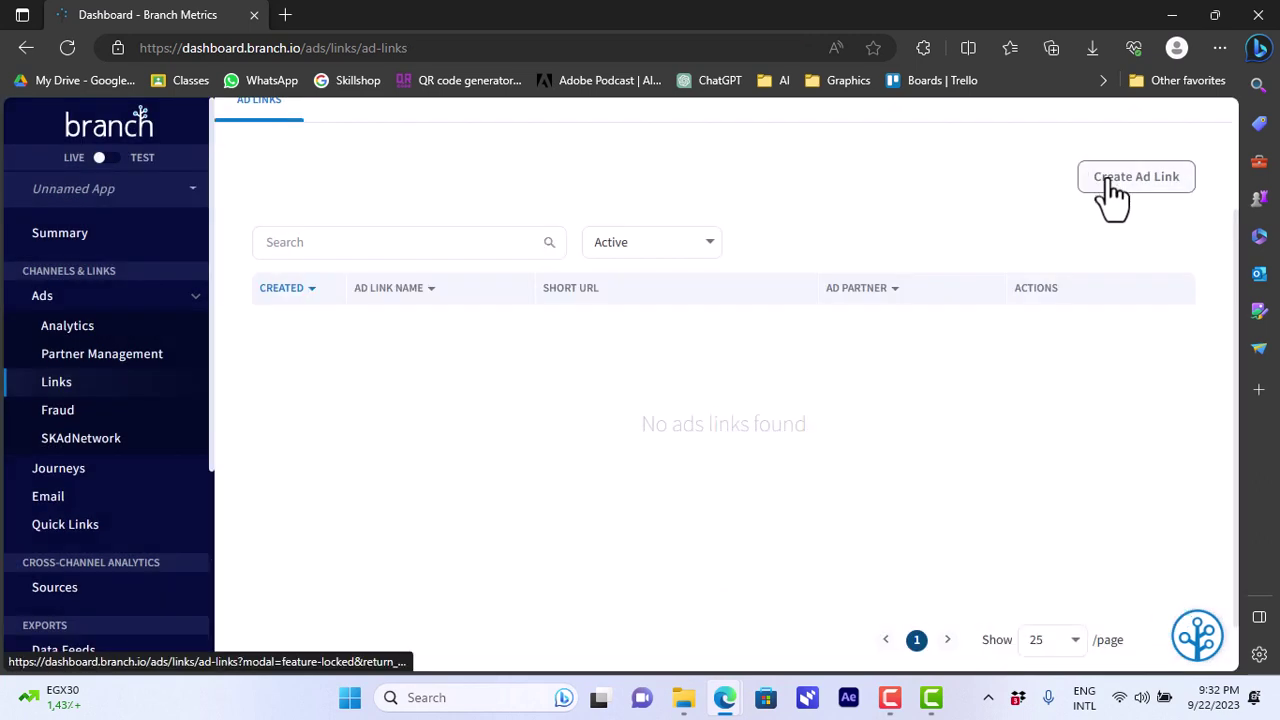
Step: View the Journeys introduction and look through the email service providers offered for Universal Email
click(79, 477)
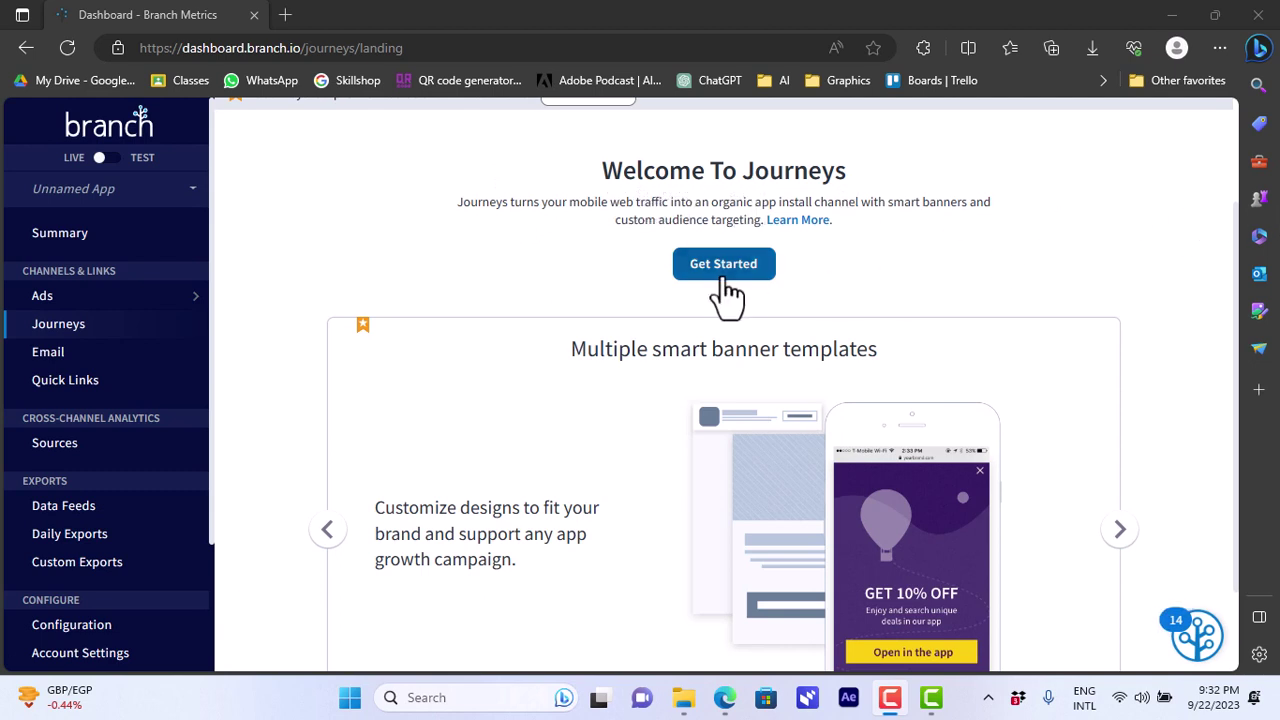
click(65, 364)
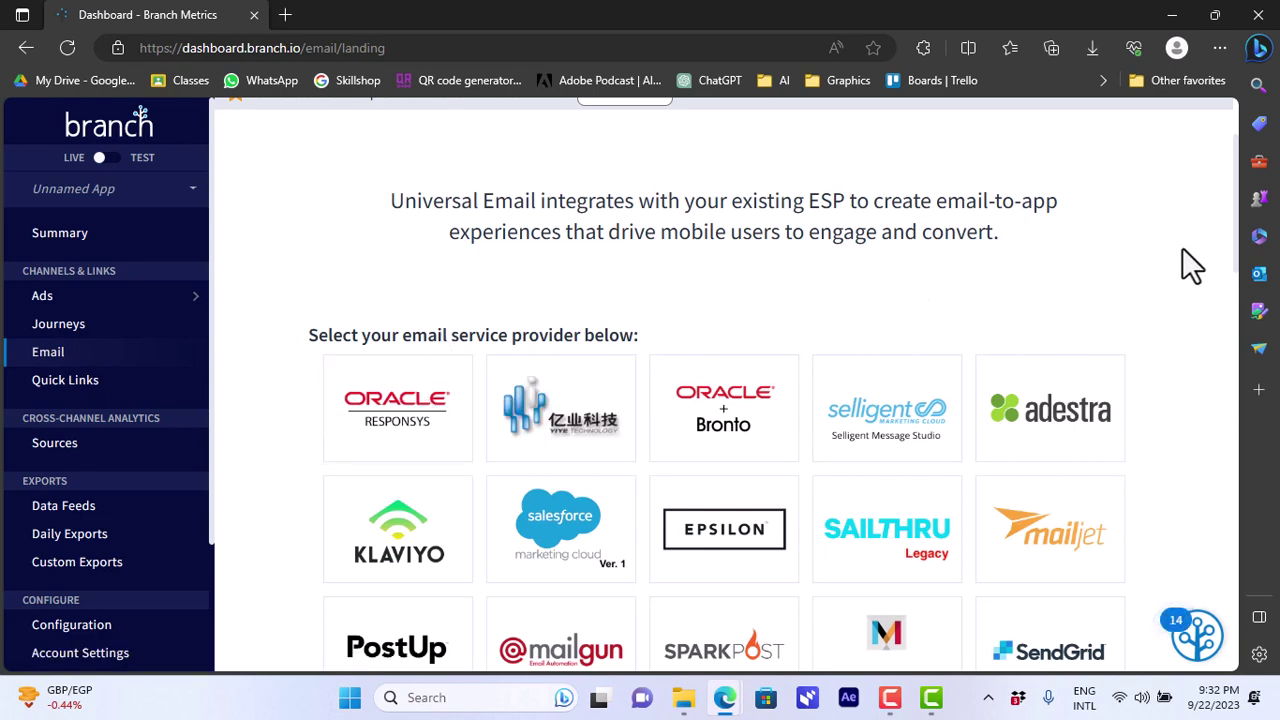
scroll(1246, 243, up, 1)
scroll(1251, 277, down, 4)
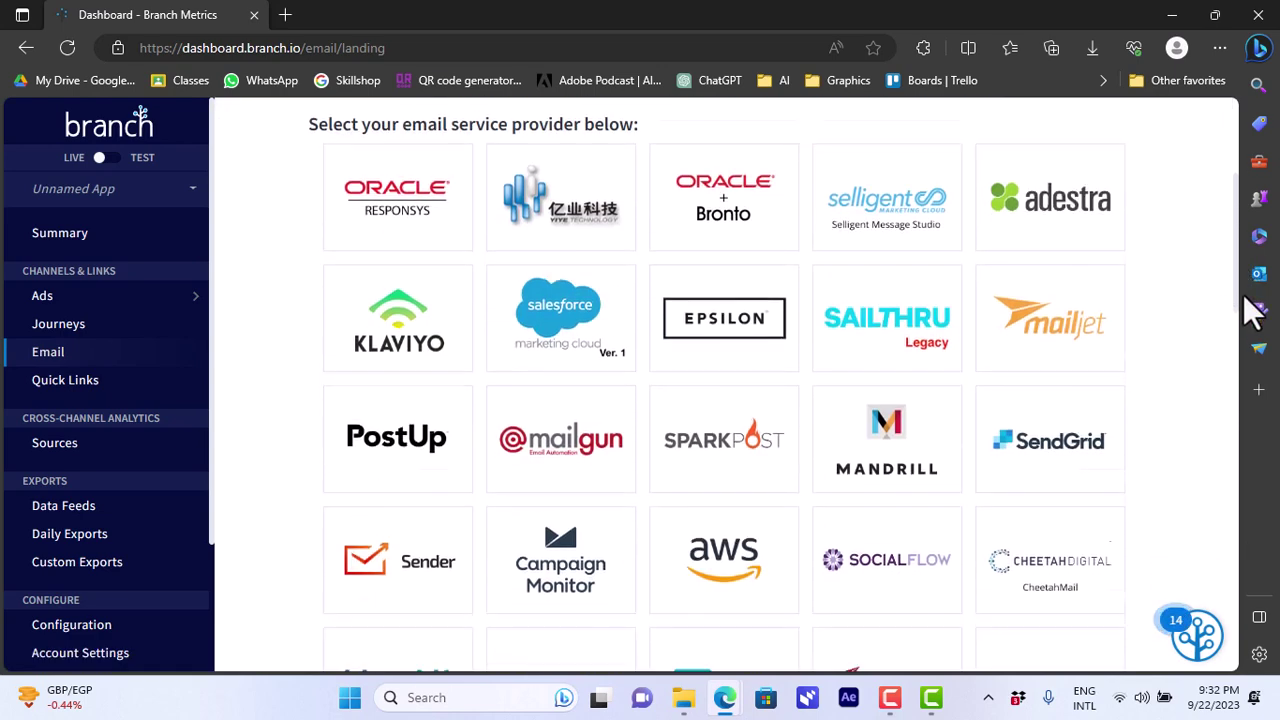
drag(1237, 337, 1255, 410)
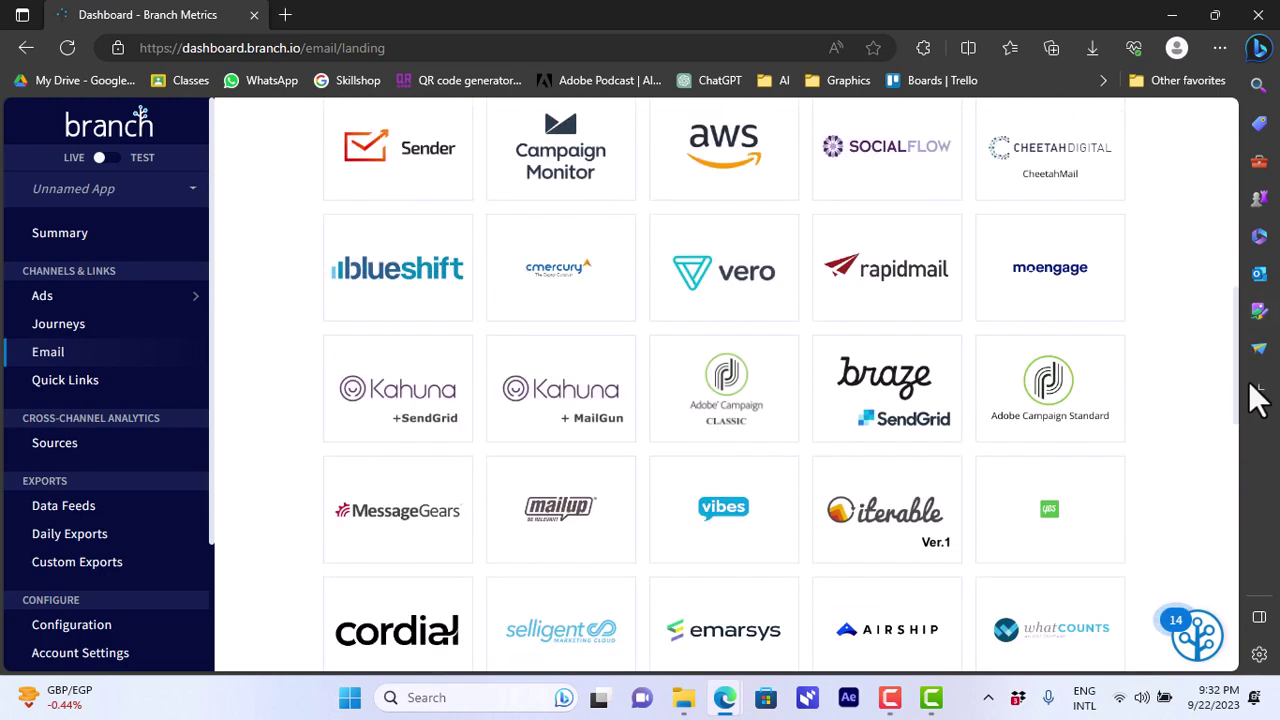
scroll(1240, 402, down, 1)
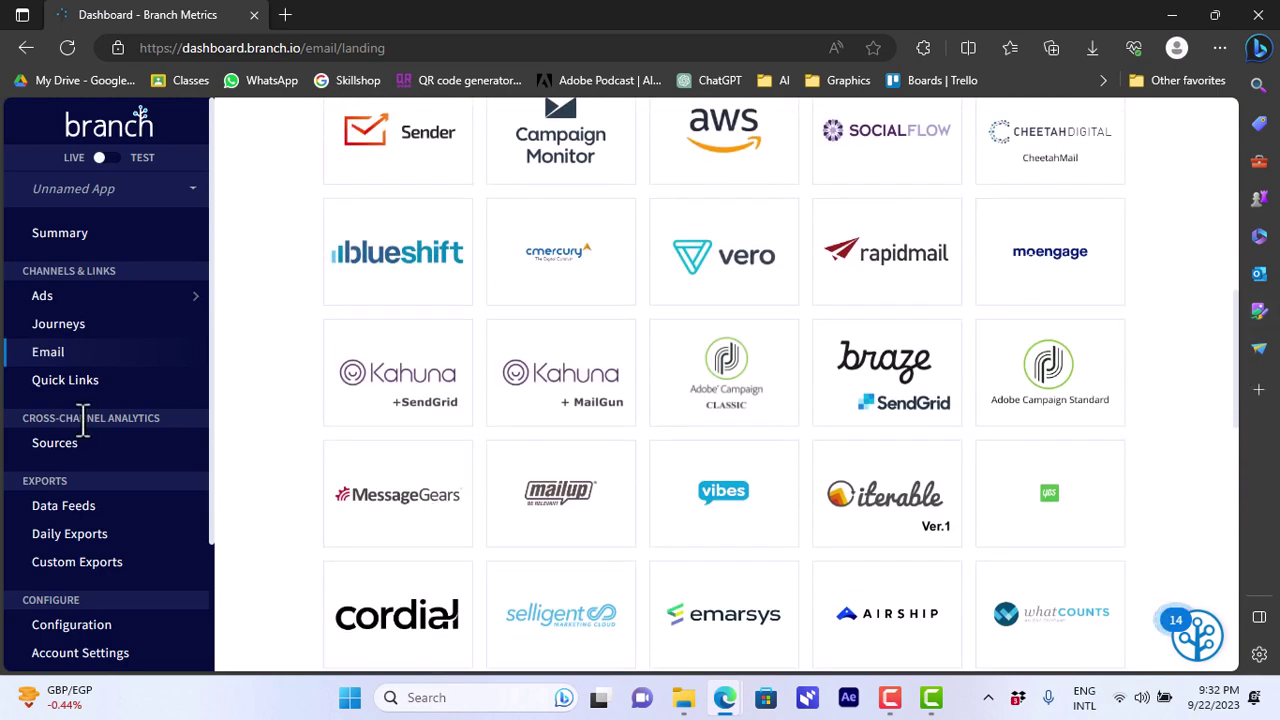
Step: Open the Quick Links manager and try to create a quick link, cancelling the credit card request
click(97, 390)
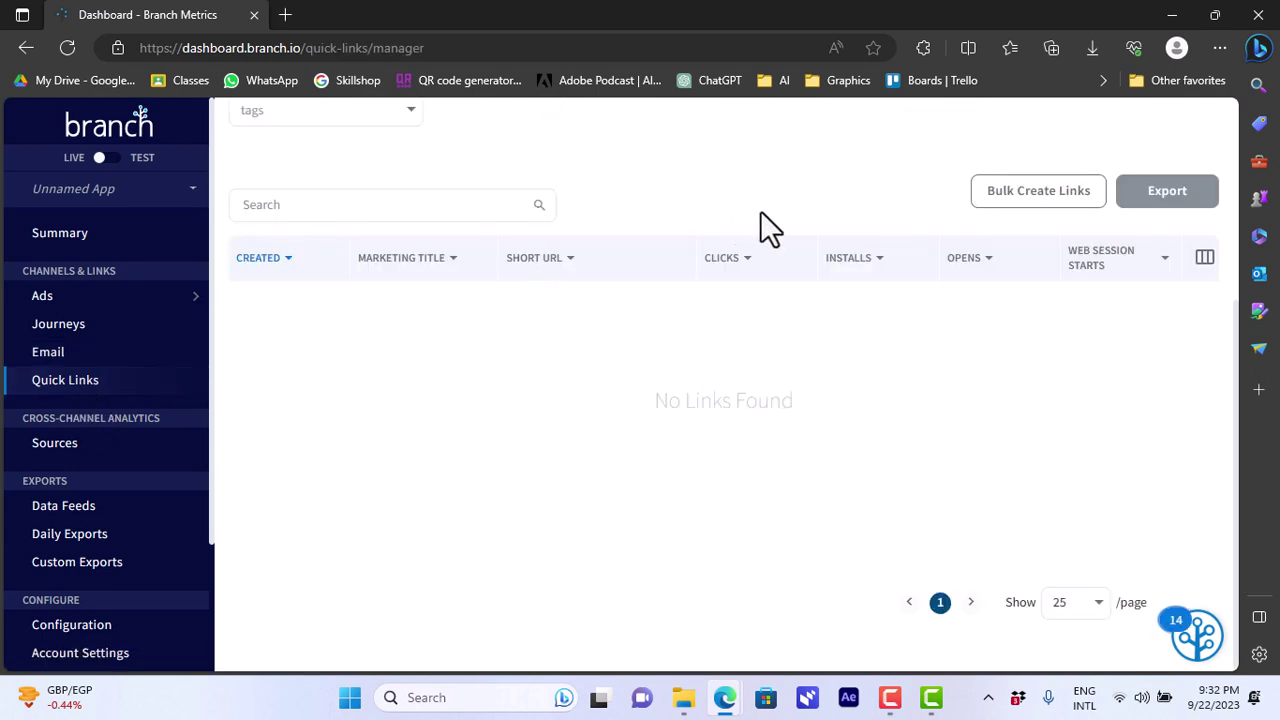
scroll(656, 390, up, 3)
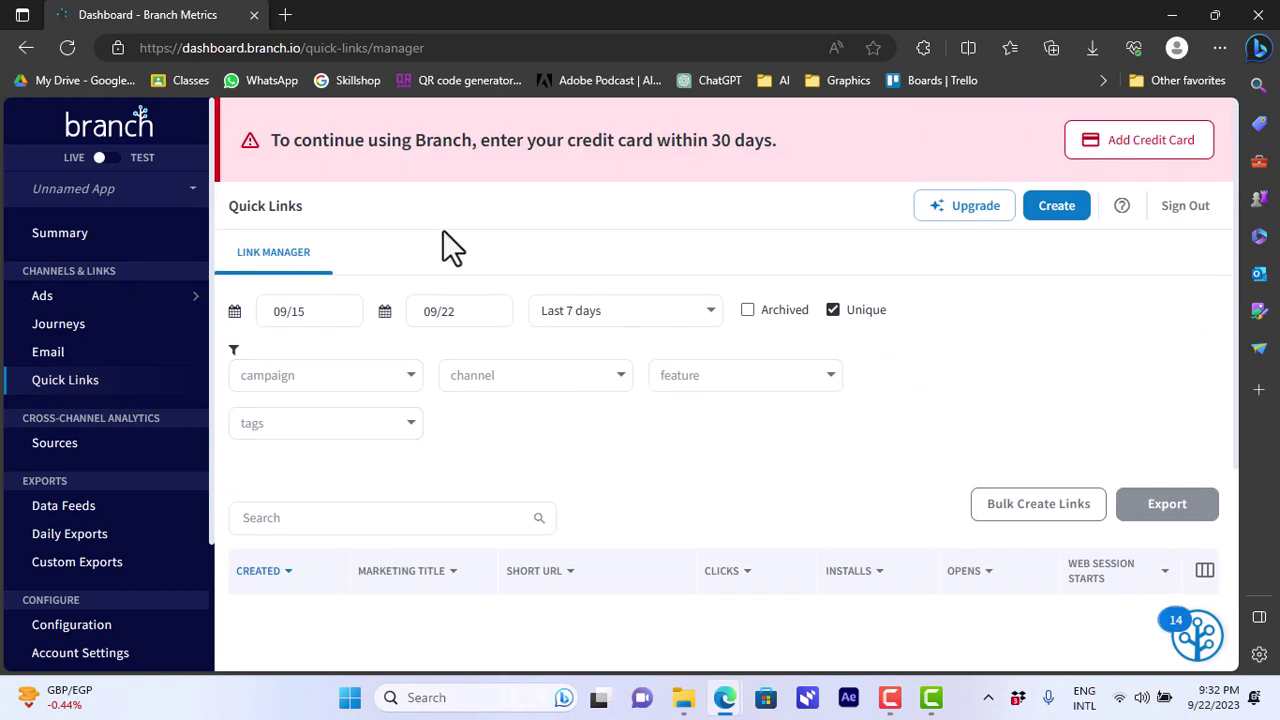
click(1052, 214)
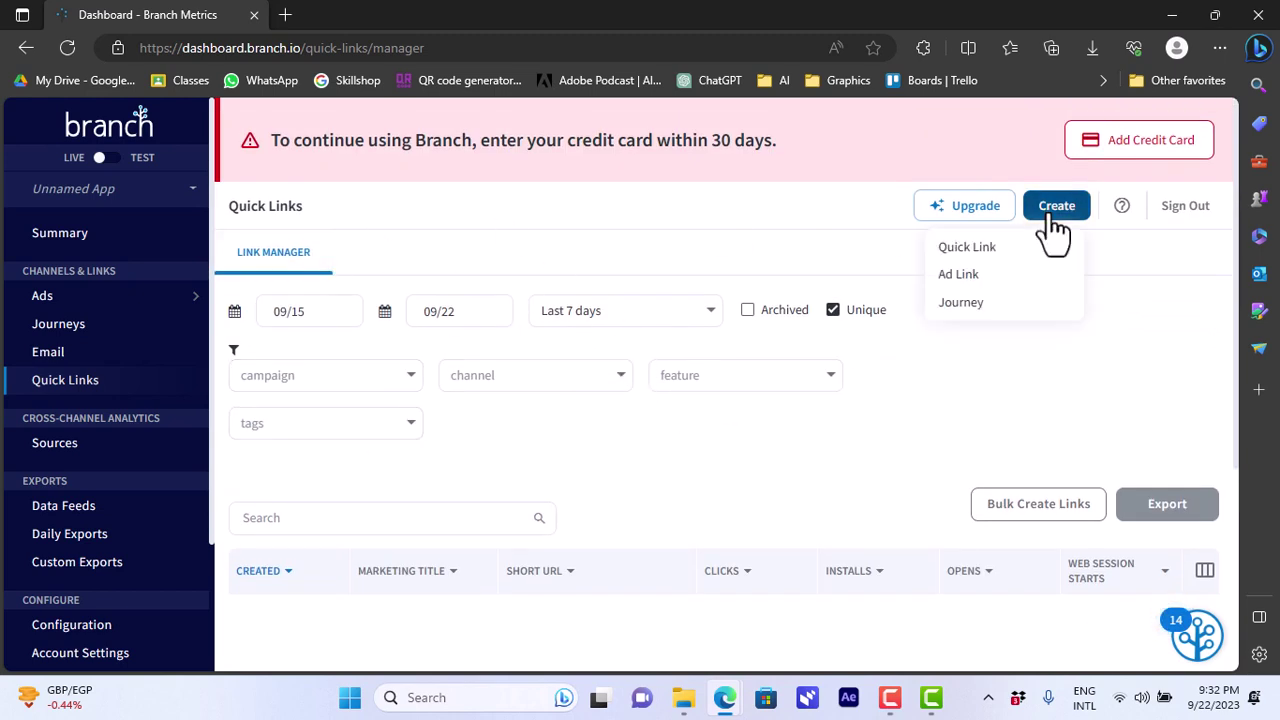
click(994, 256)
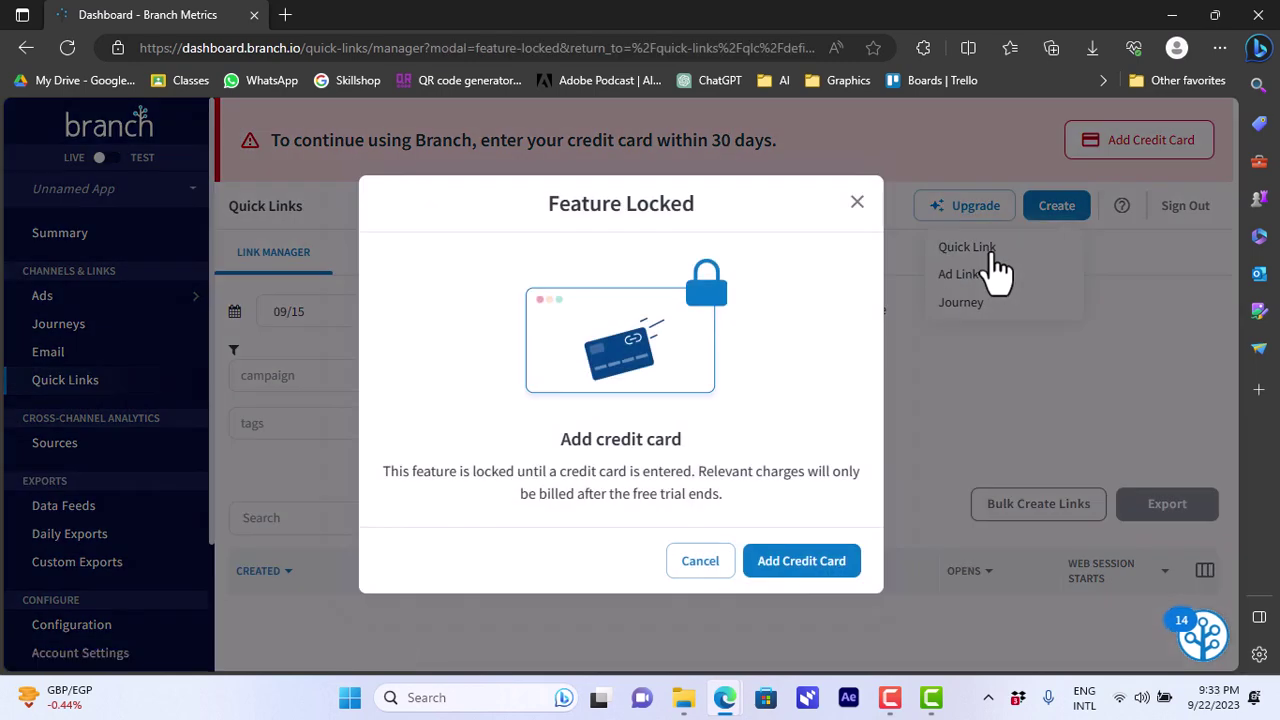
click(696, 566)
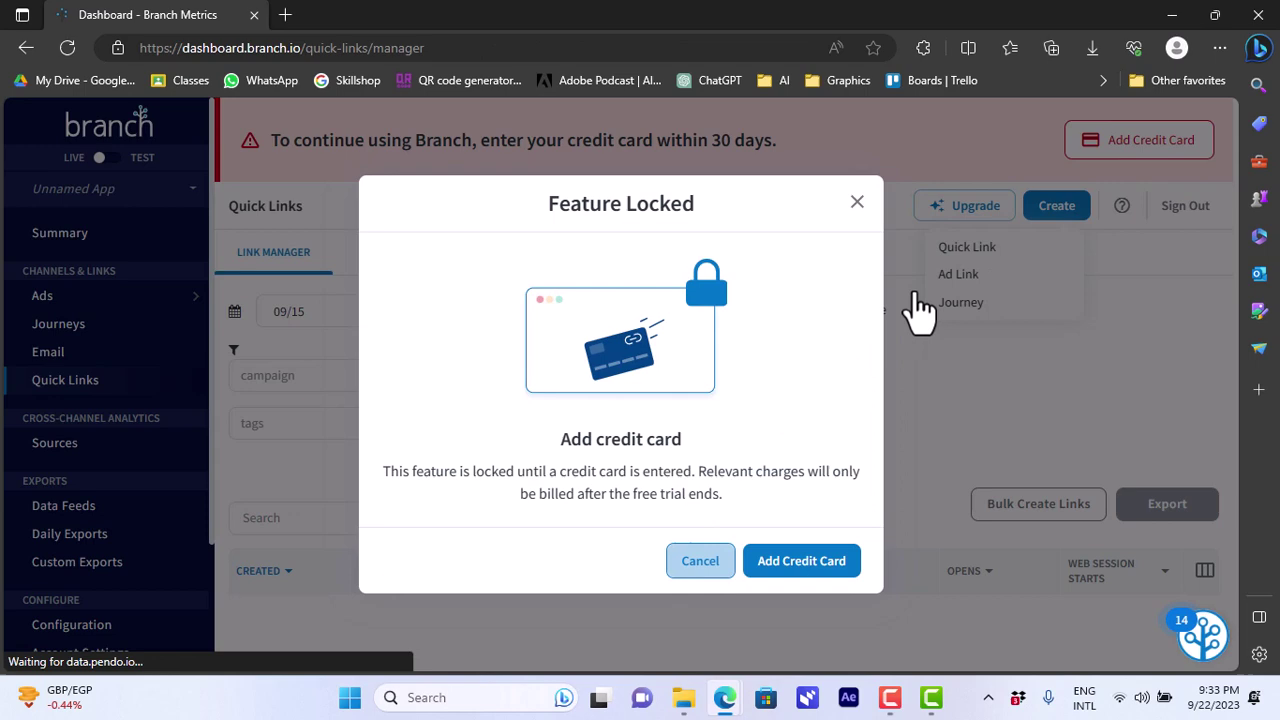
Step: Try to create an ad link and a journey, dismissing the credit card request and the Journeys sign-up
click(950, 278)
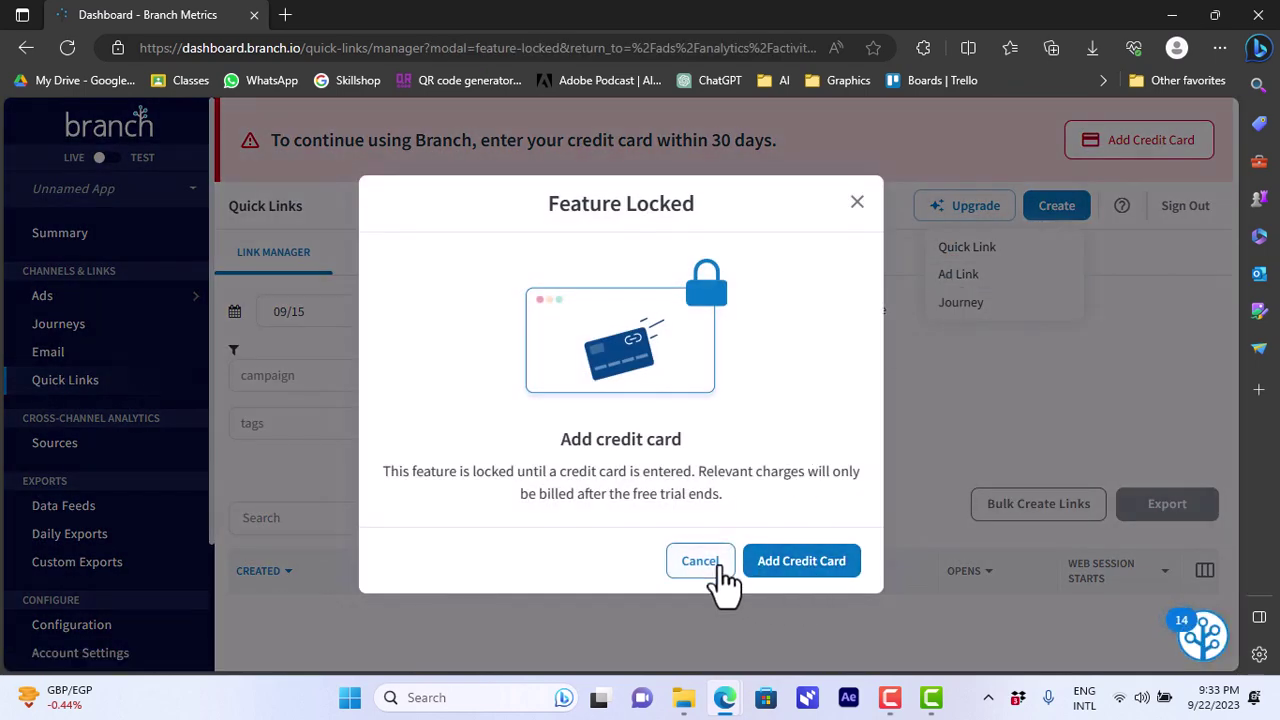
click(857, 203)
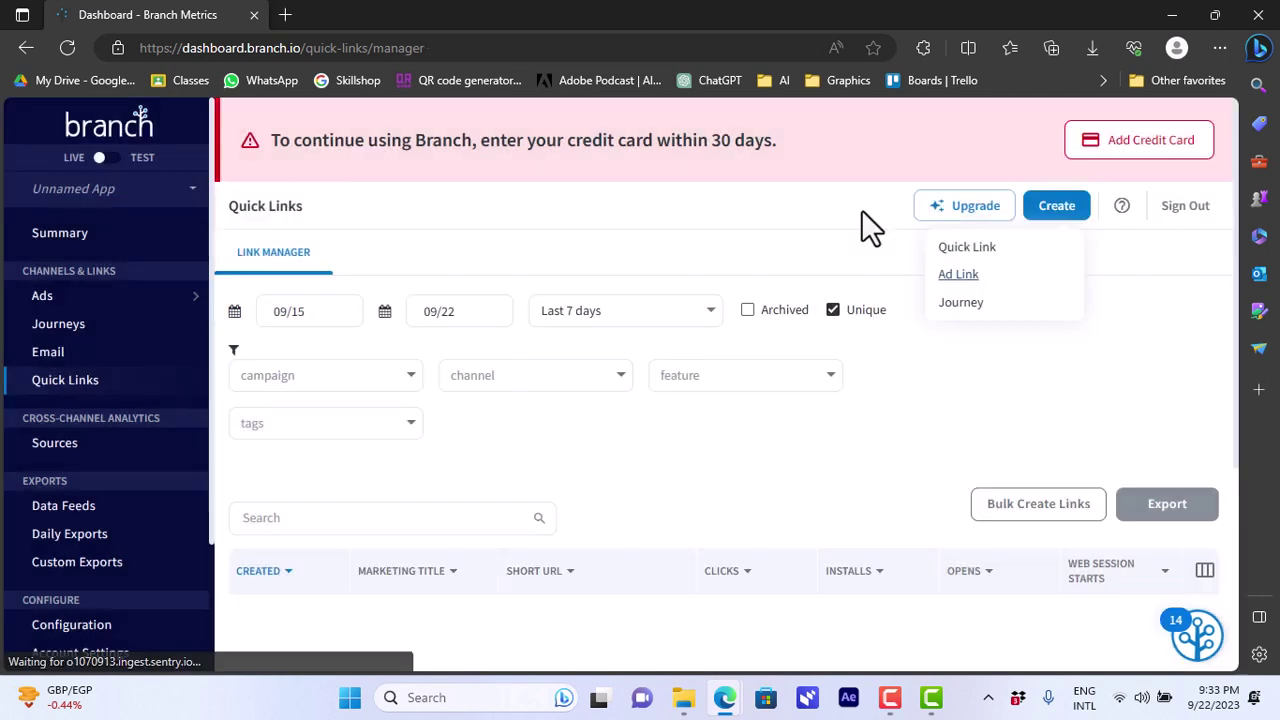
click(967, 306)
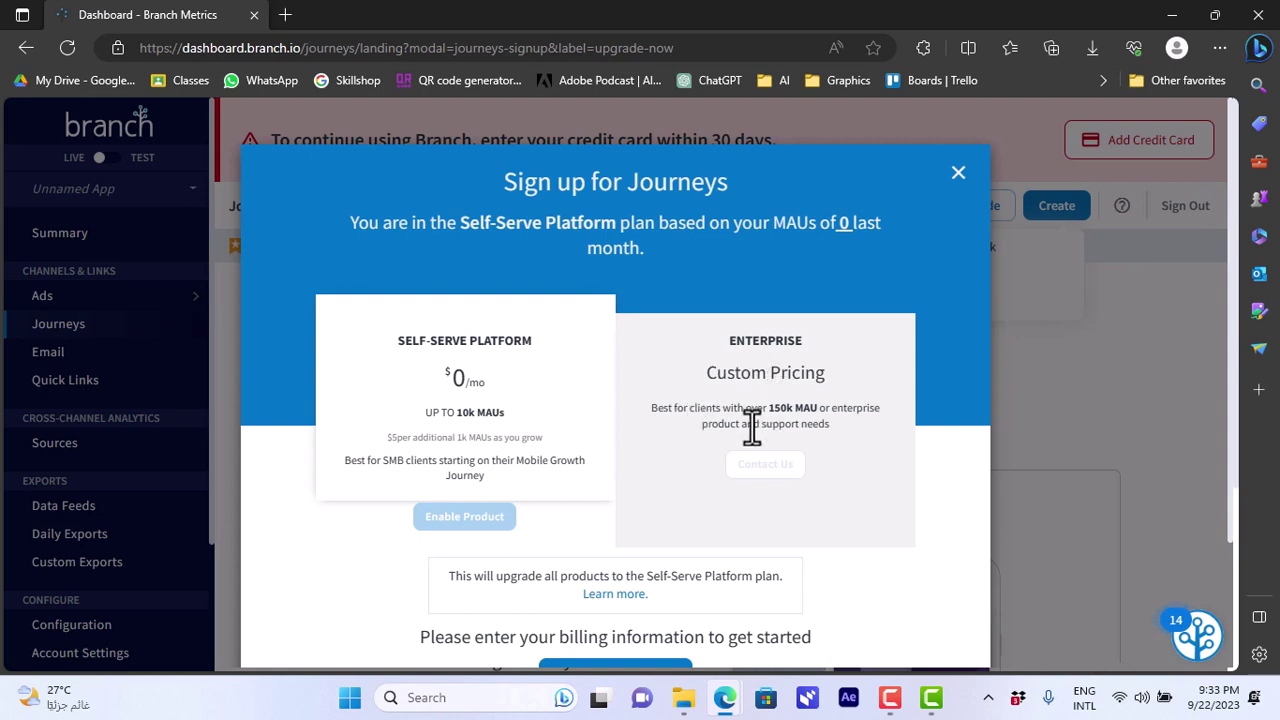
scroll(751, 427, down, 3)
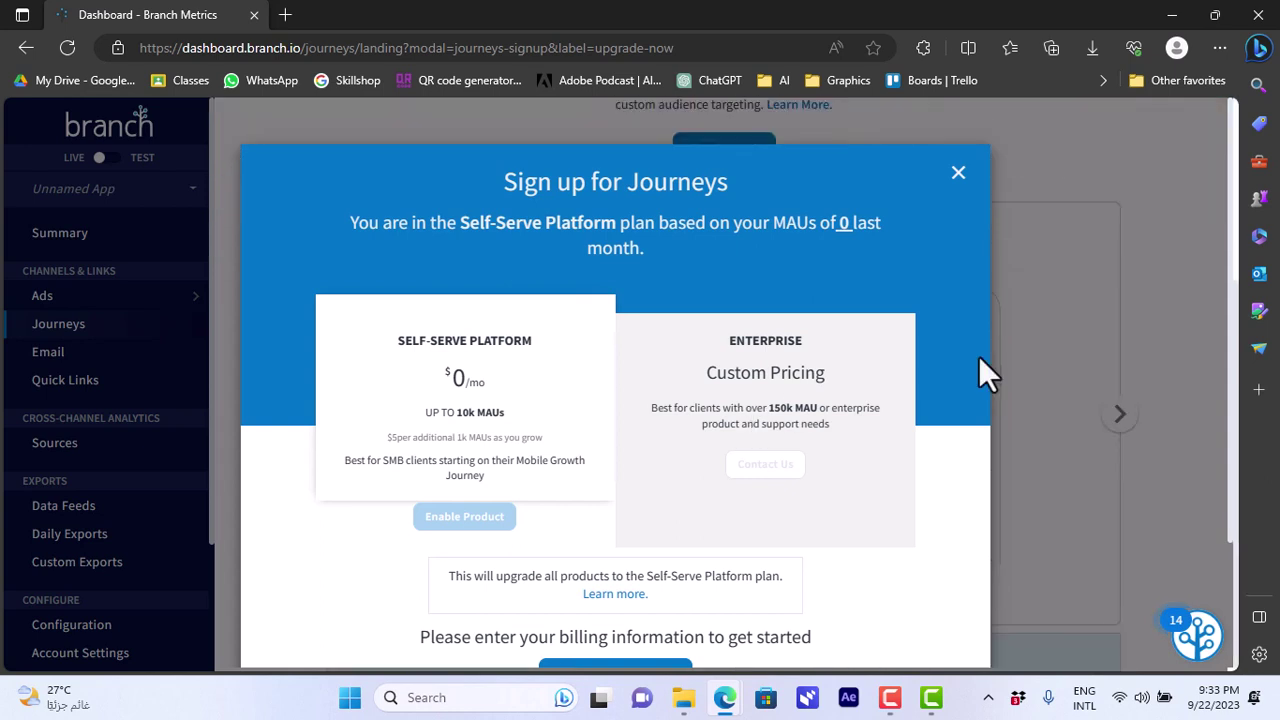
click(954, 178)
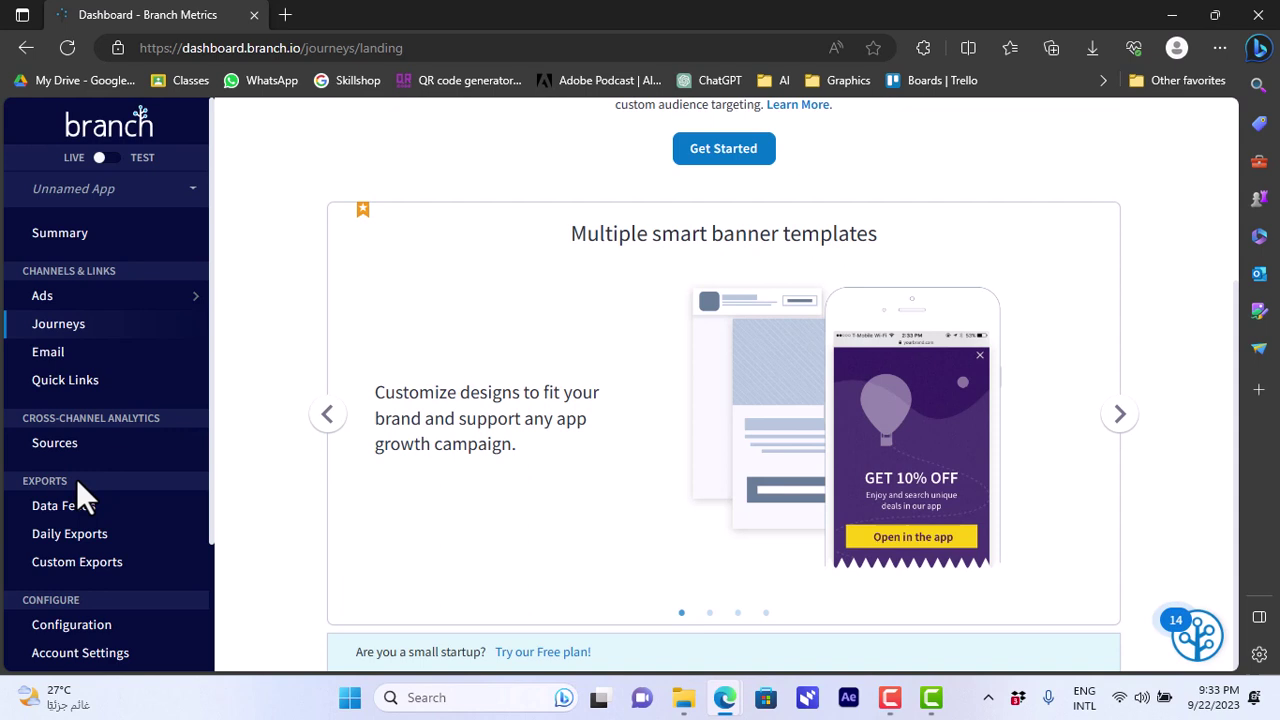
Step: View the cross-channel Sources analytics and the Data Feeds export manager
click(58, 447)
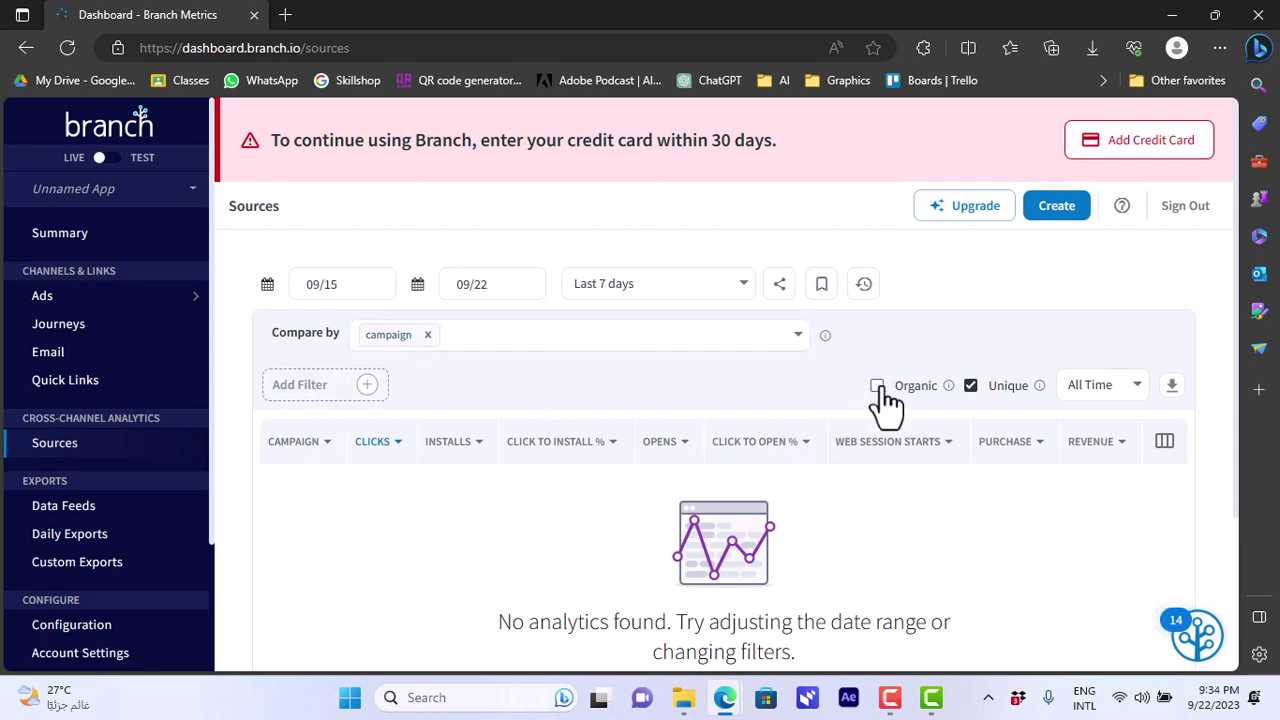
click(62, 520)
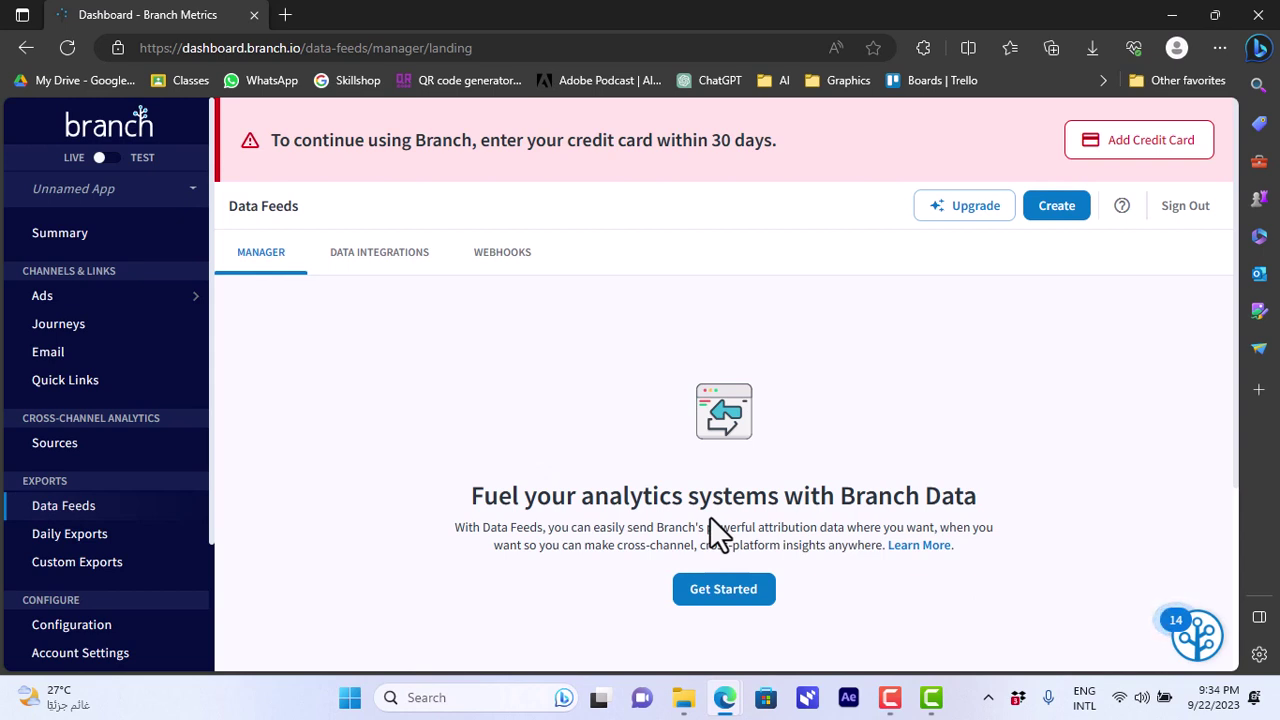
Step: View the Daily Exports page with its date range and export types, and the Custom Exports introduction
click(80, 545)
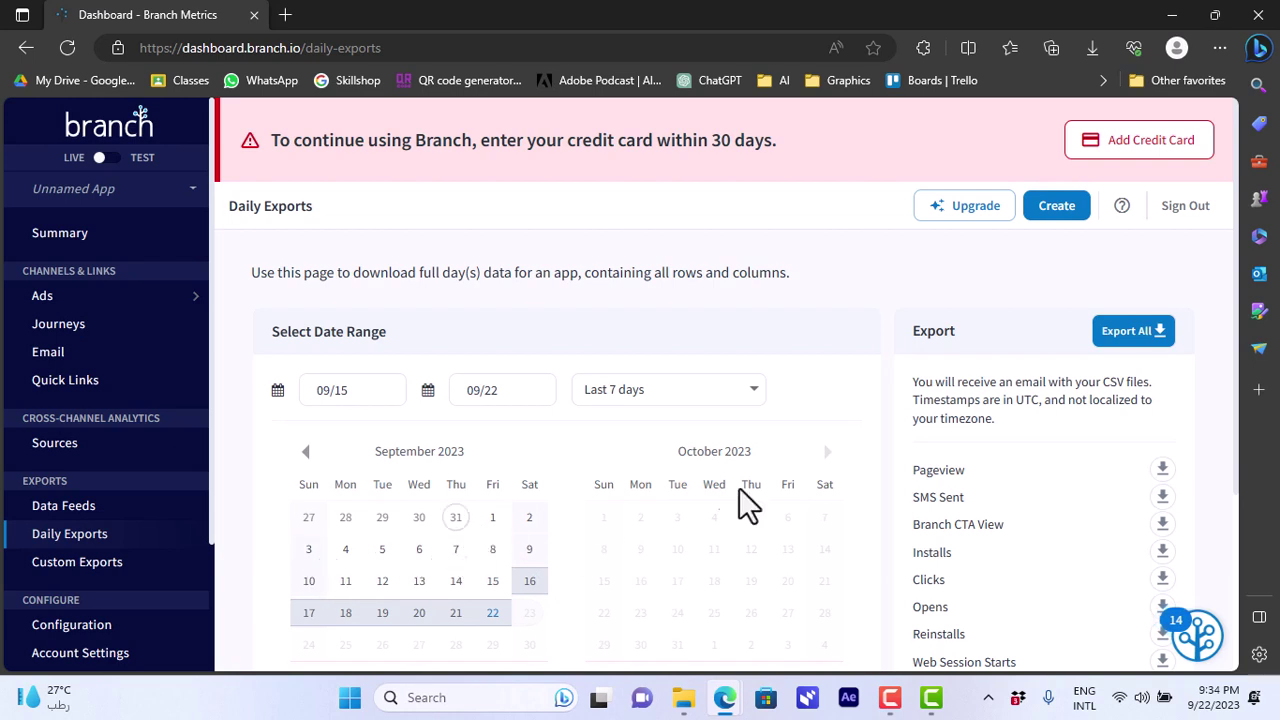
scroll(1240, 336, down, 1)
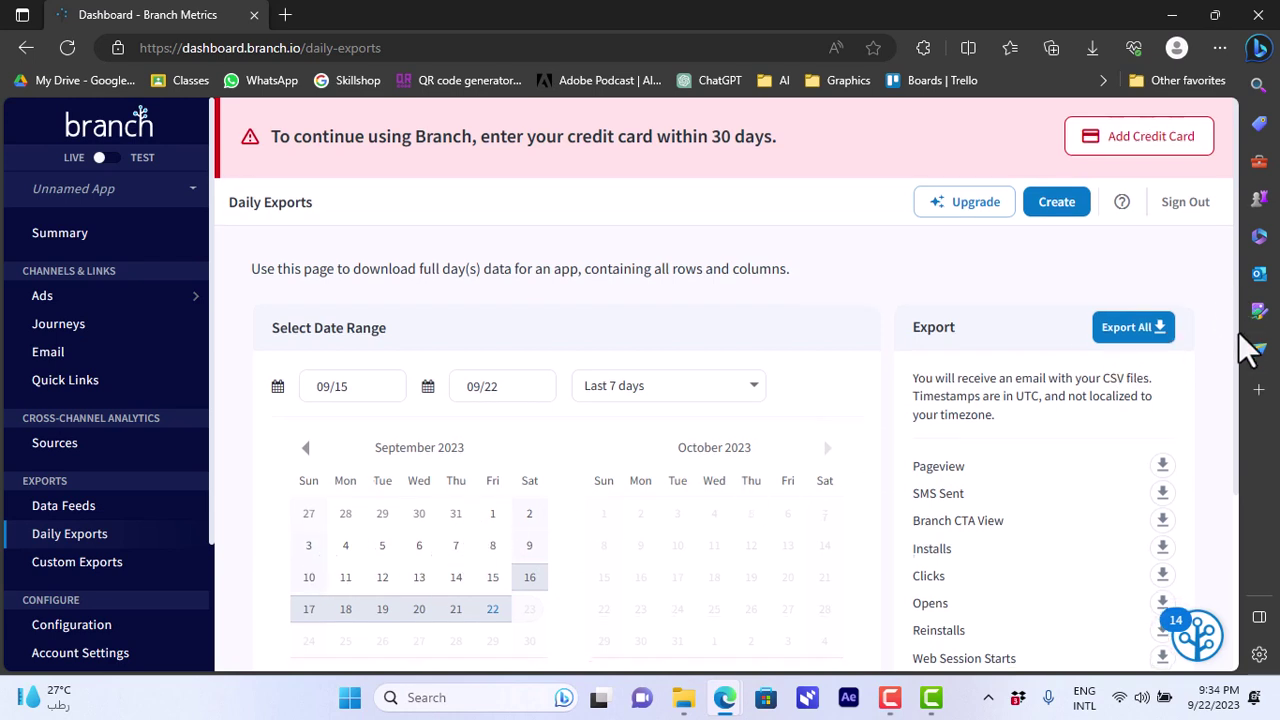
scroll(1245, 380, down, 2)
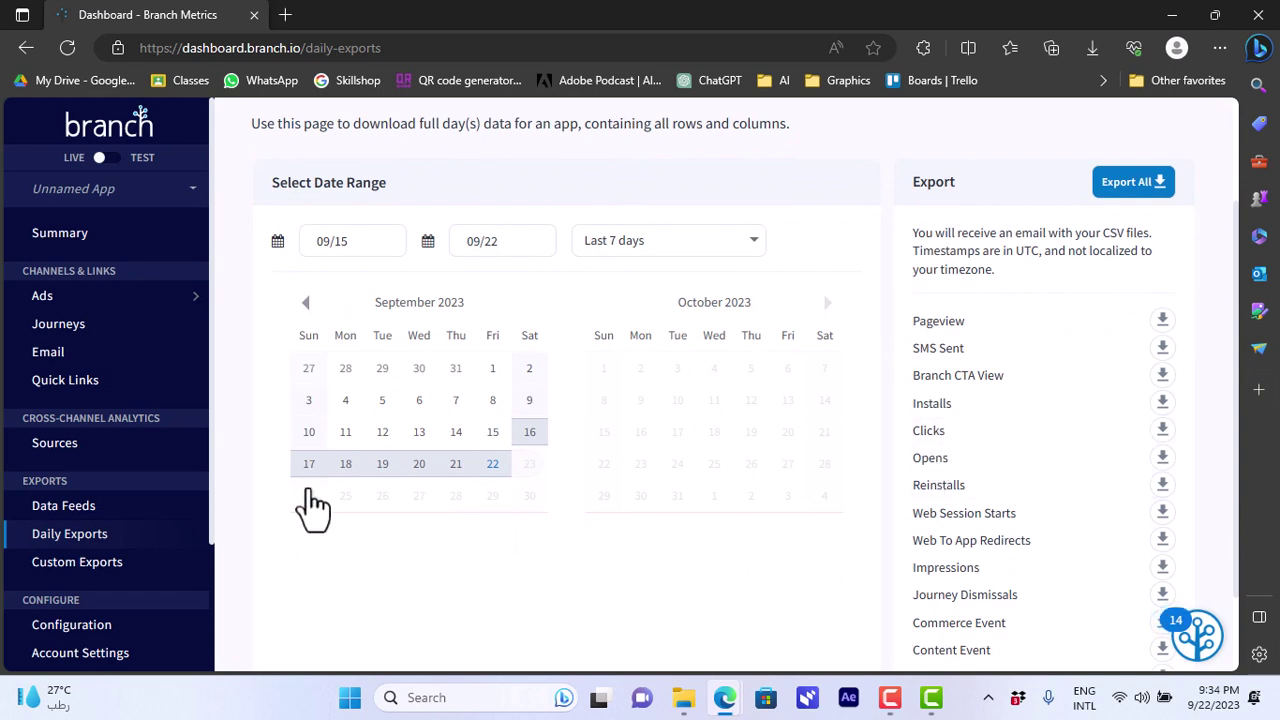
click(40, 568)
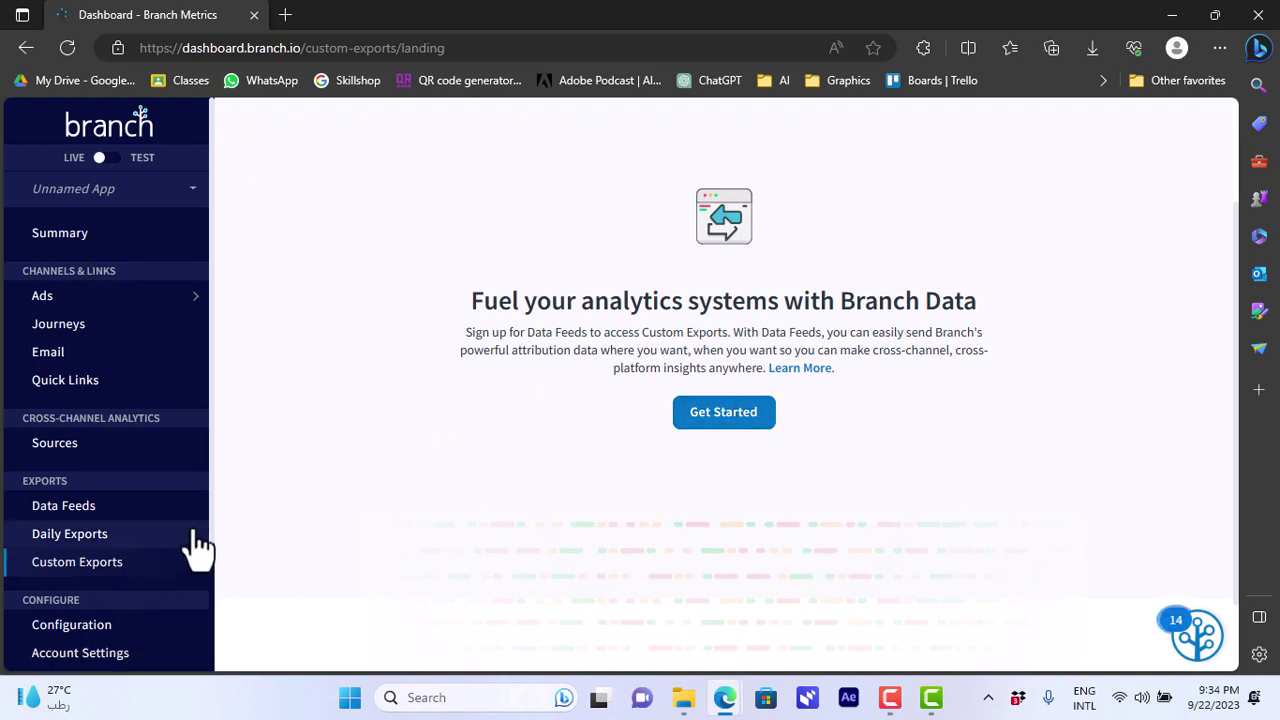
Step: View the account's profile settings and copy the App ID
scroll(212, 570, down, 3)
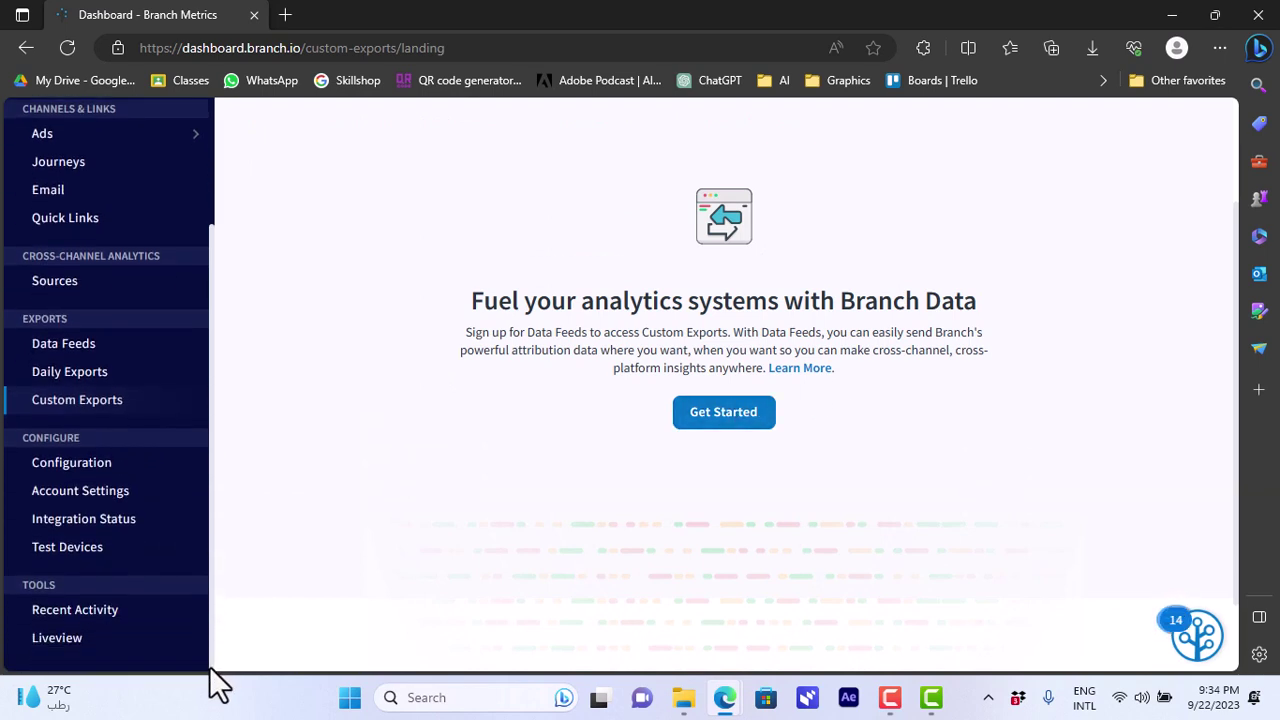
click(80, 500)
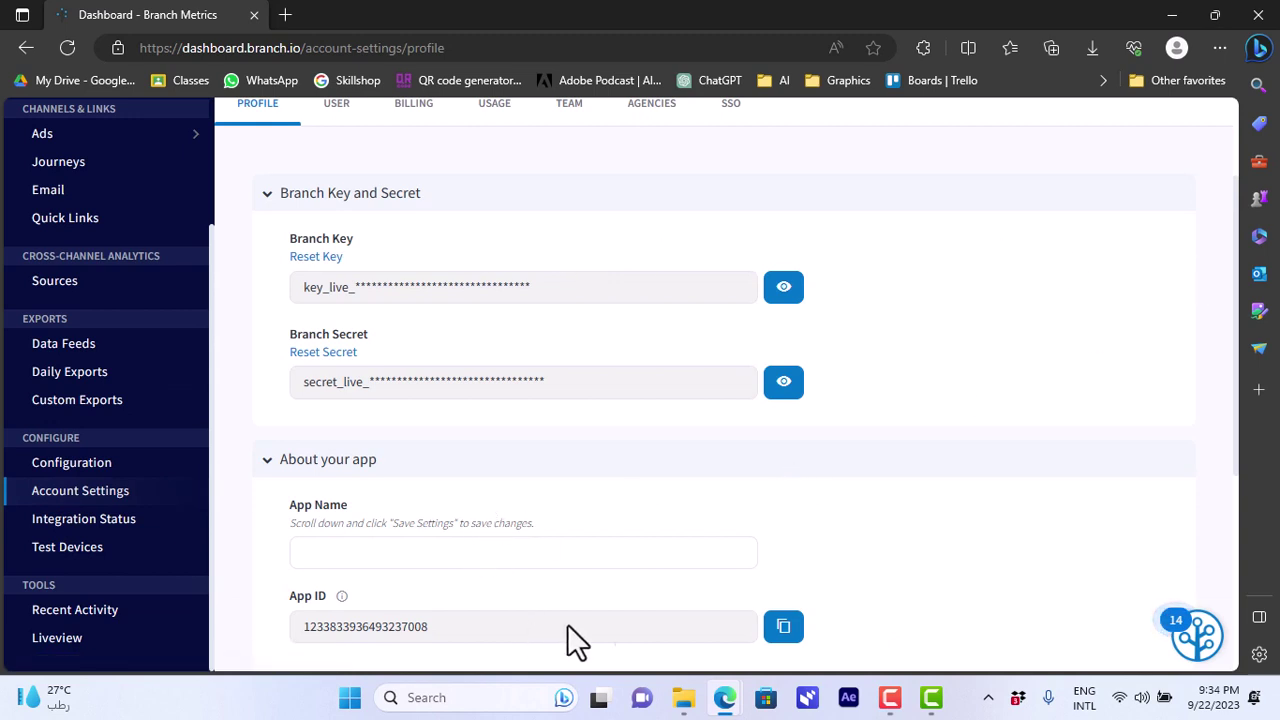
click(786, 630)
mouse_move(1238, 300)
mouse_down()
mouse_move(1240, 423)
mouse_move(1225, 280)
mouse_up()
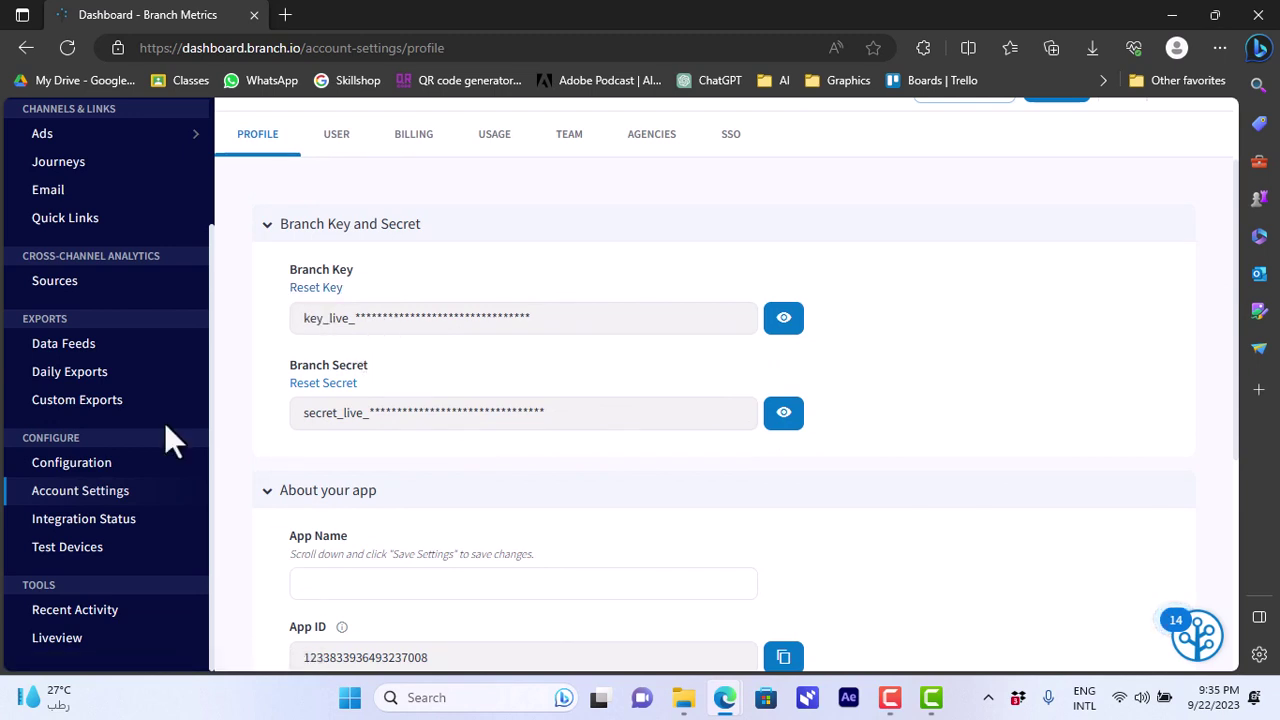
Step: Look through the Integration Status page, covering setup progress, the SDK sections and Link Configuration
click(86, 530)
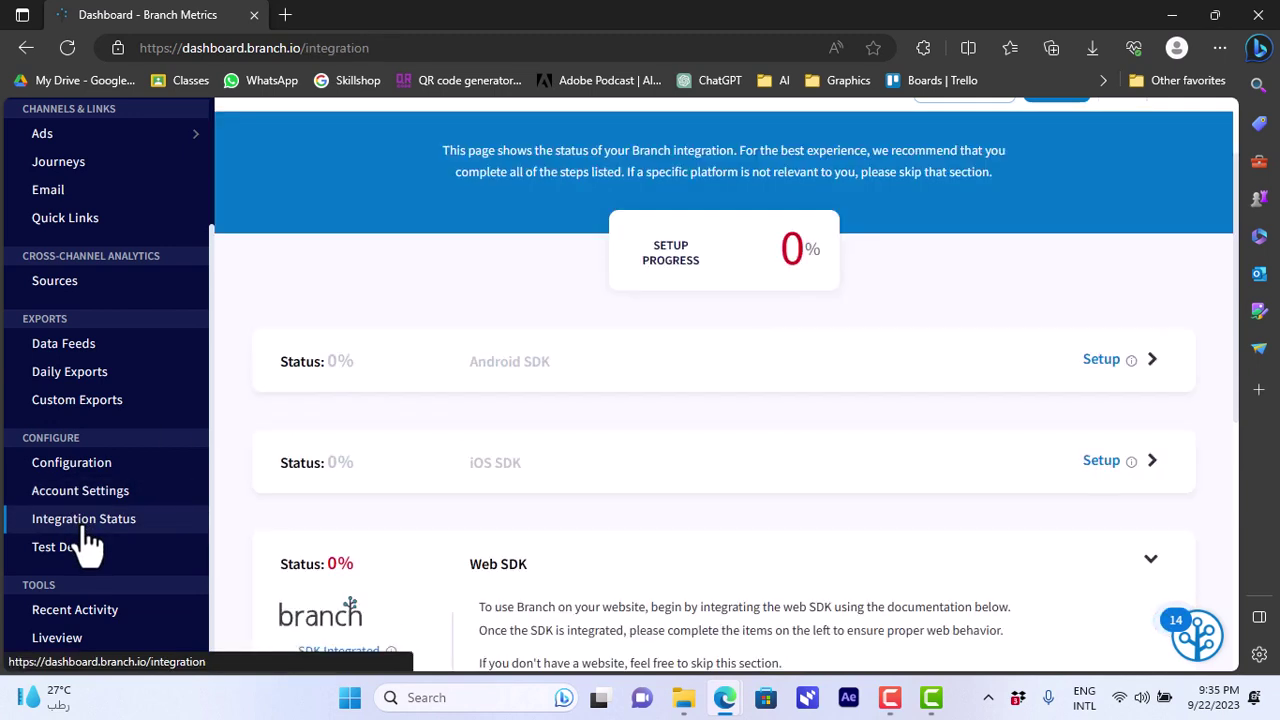
scroll(775, 512, down, 4)
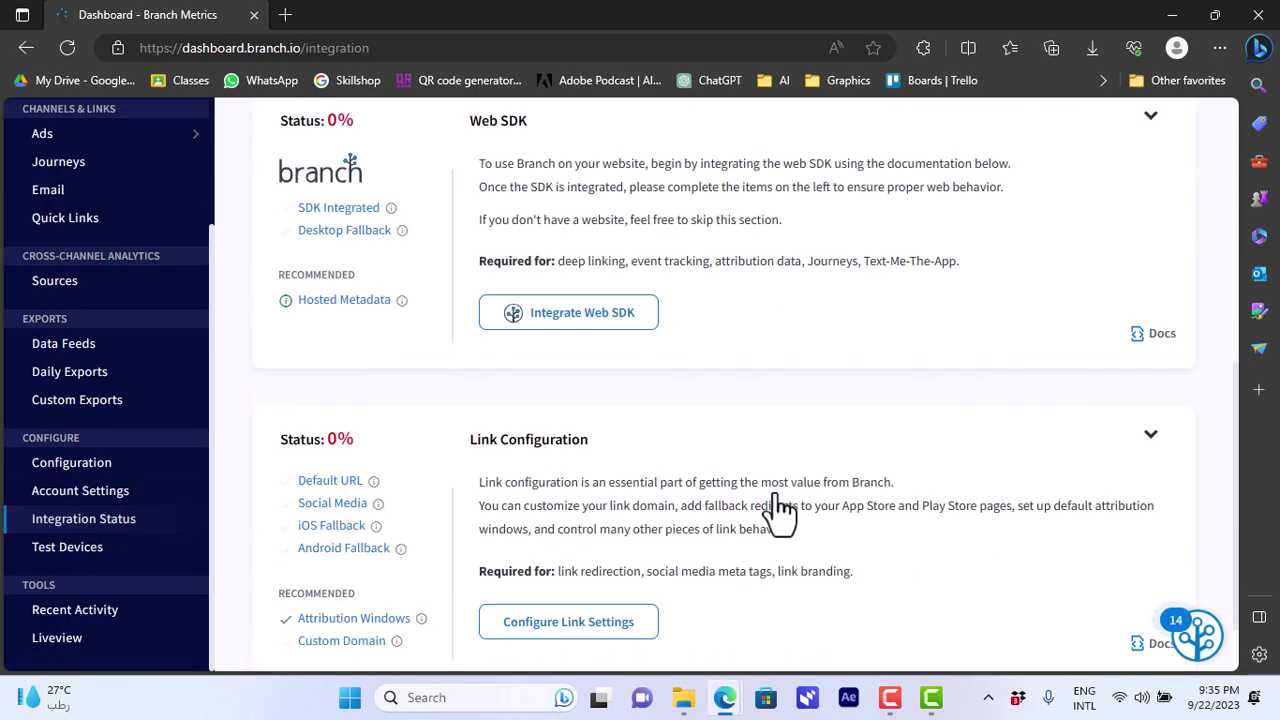
scroll(775, 490, up, 5)
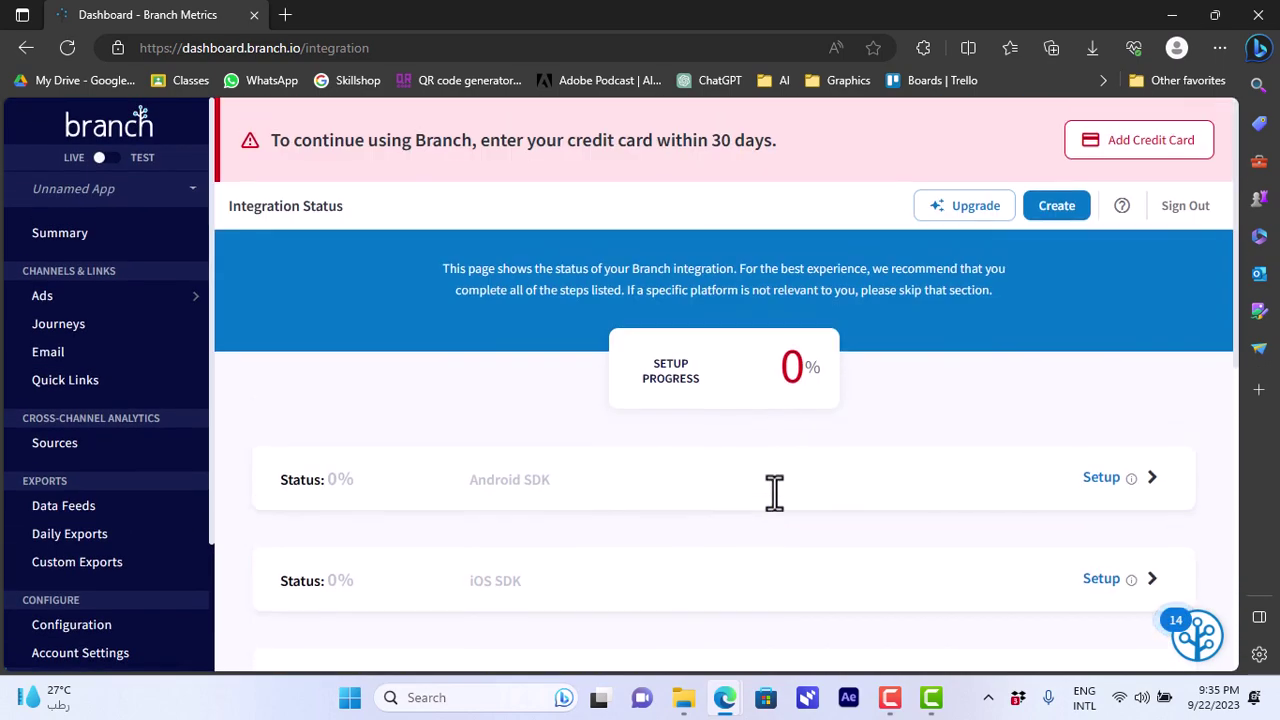
scroll(775, 490, down, 4)
scroll(772, 492, up, 4)
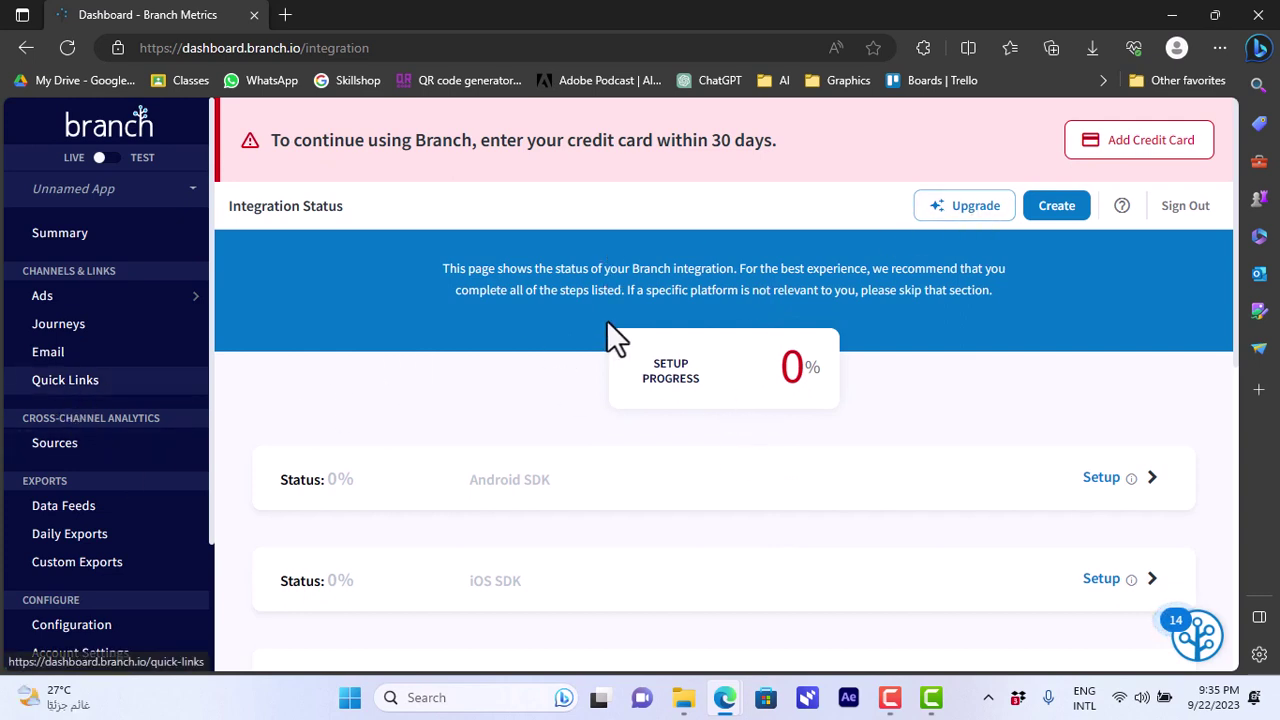
Step: View the platform upgrade request form and close it without contacting sales
click(955, 217)
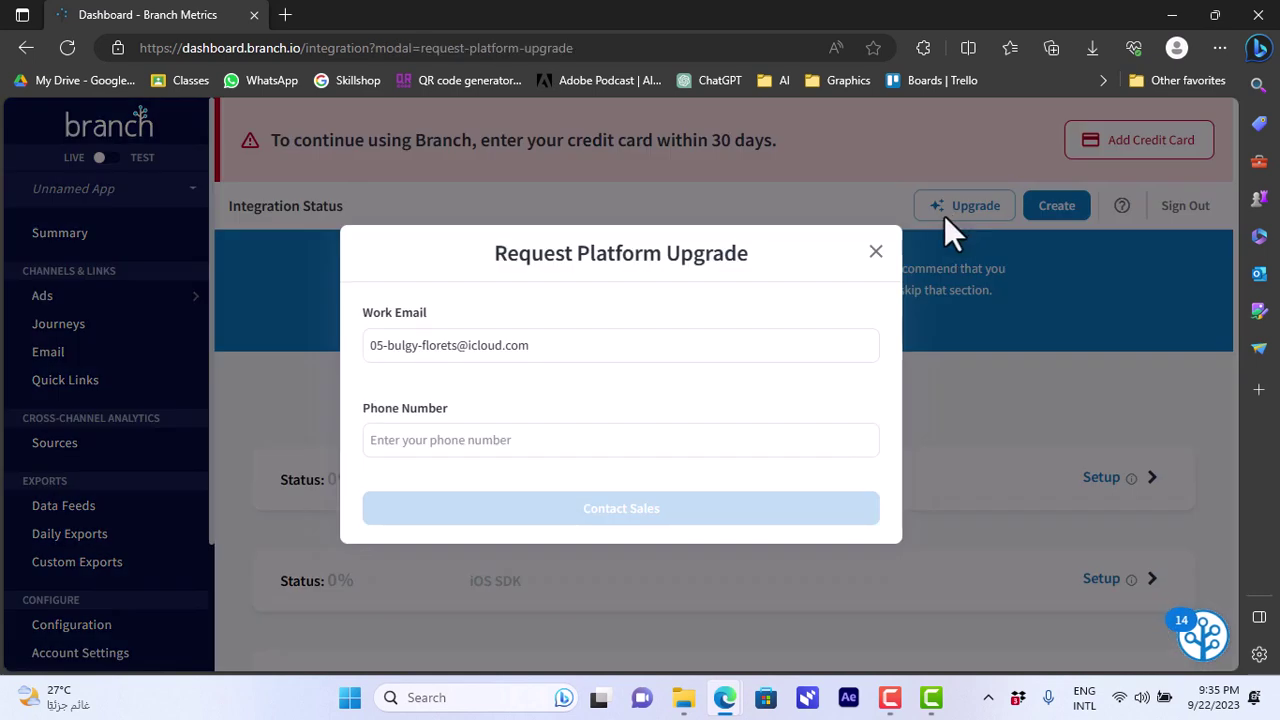
click(571, 438)
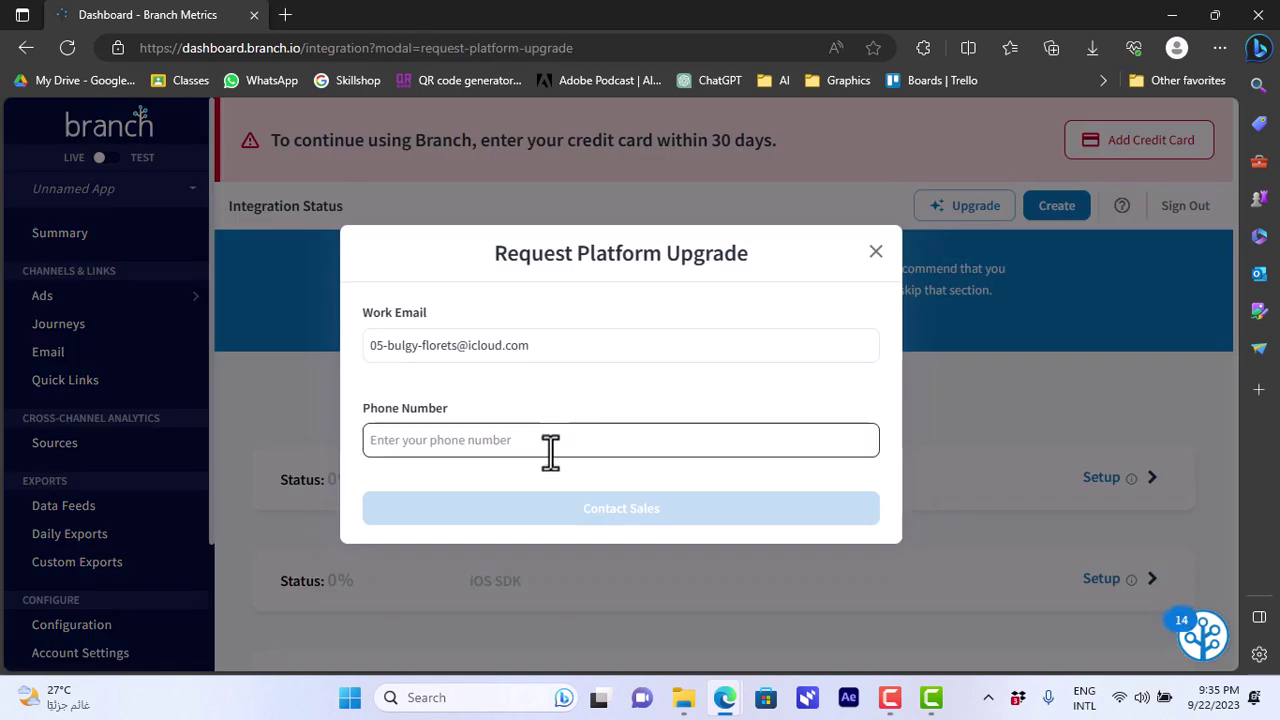
click(876, 252)
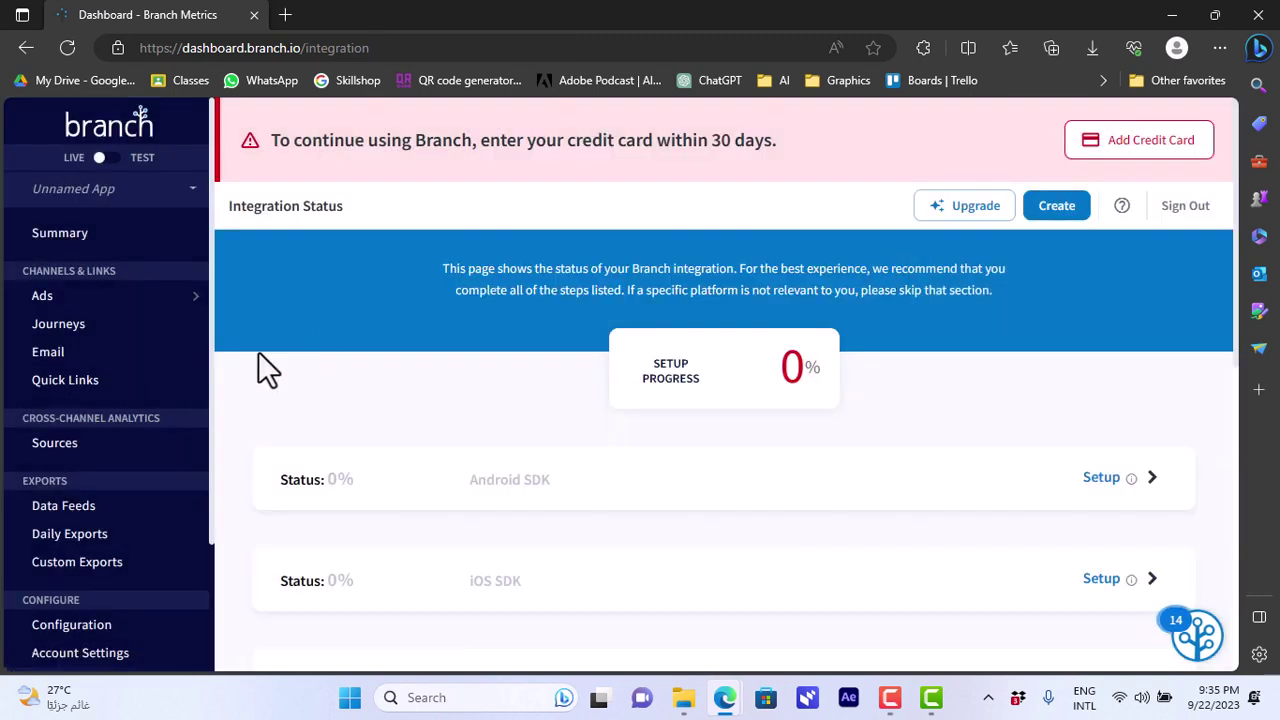
Step: View the Test Devices page and the platform choices for adding a test device, cancelling without adding one
scroll(211, 390, down, 2)
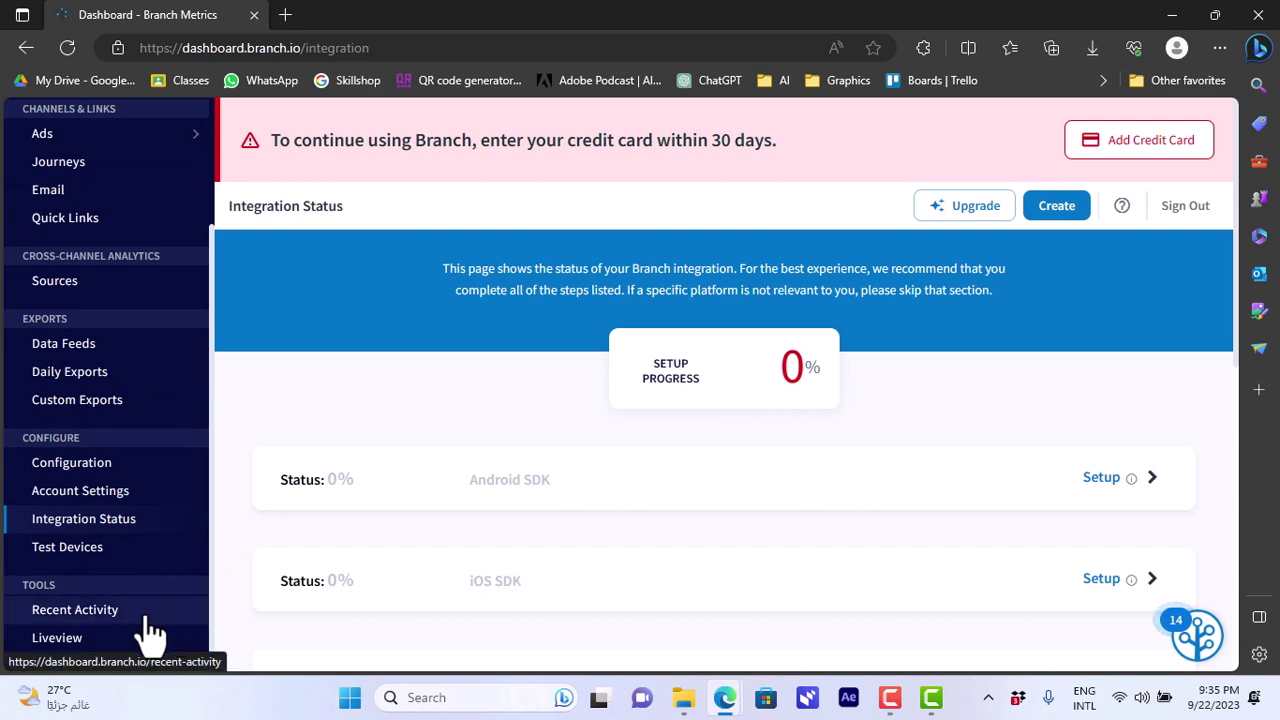
click(75, 558)
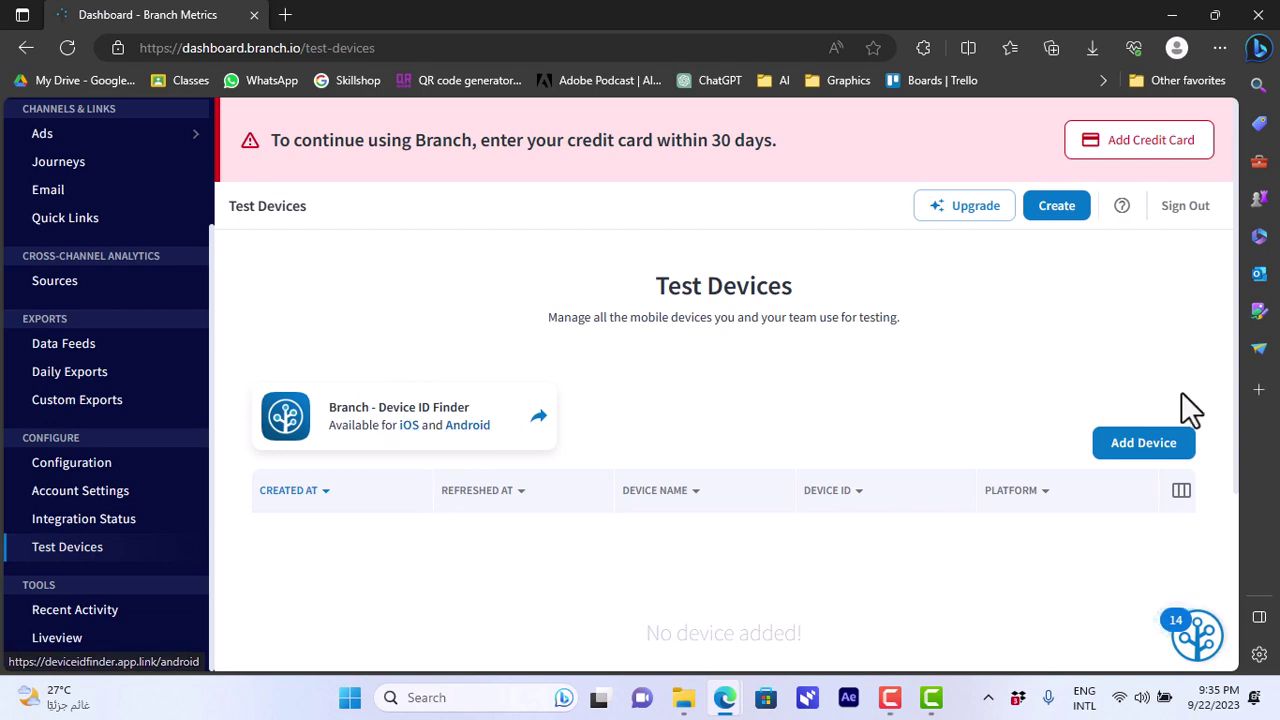
click(1165, 455)
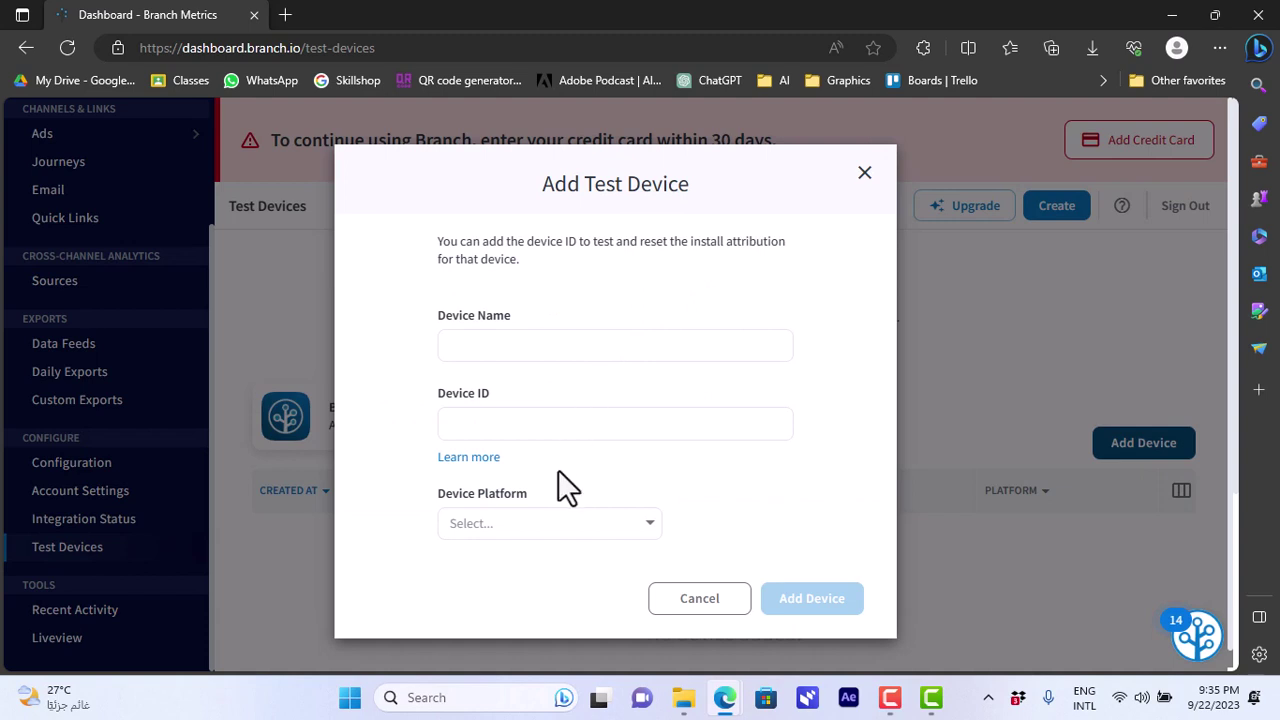
click(651, 535)
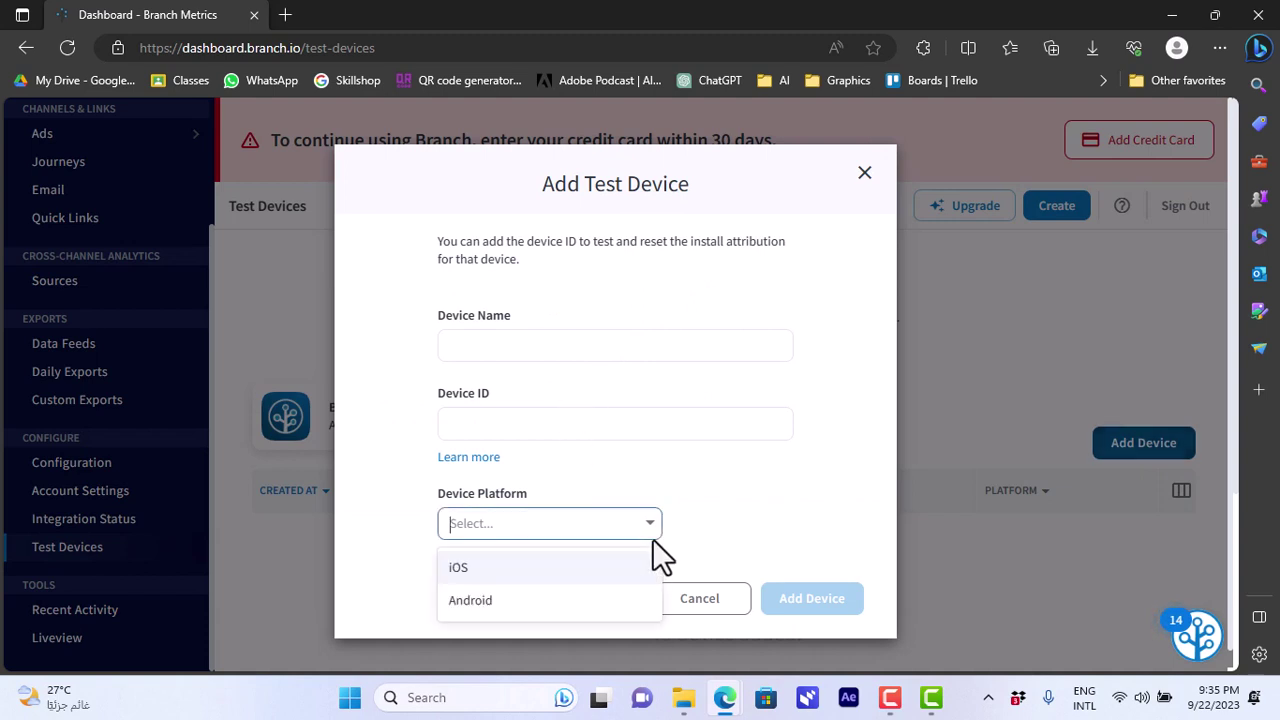
click(699, 605)
click(689, 606)
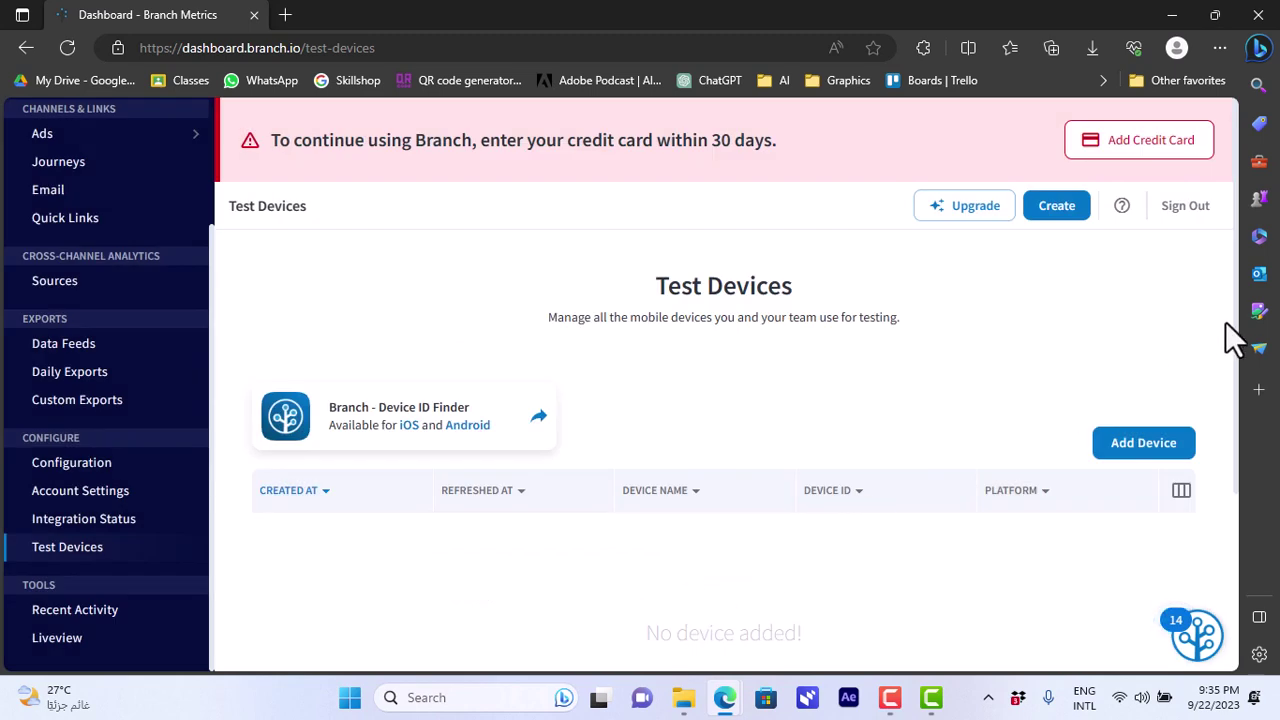
drag(1232, 328, 1249, 363)
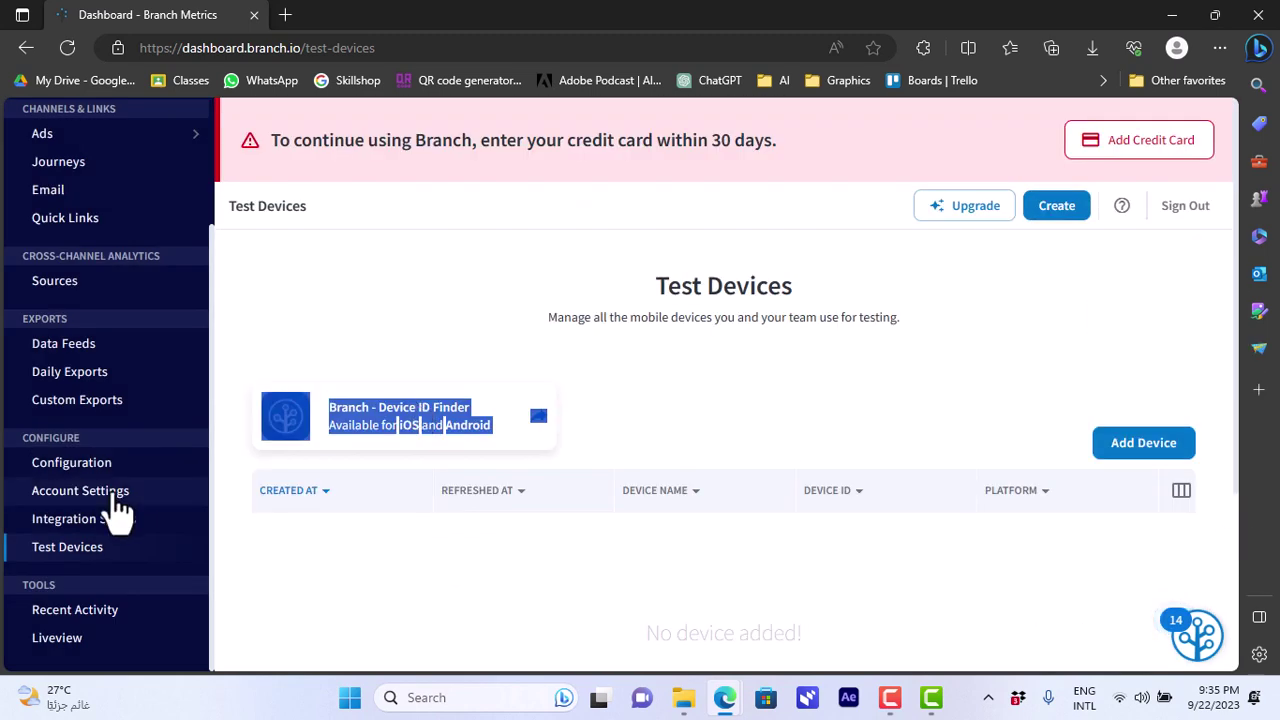
Step: View the Recent Activity page and the Summary page's date range options and Universal Ads metrics
click(88, 614)
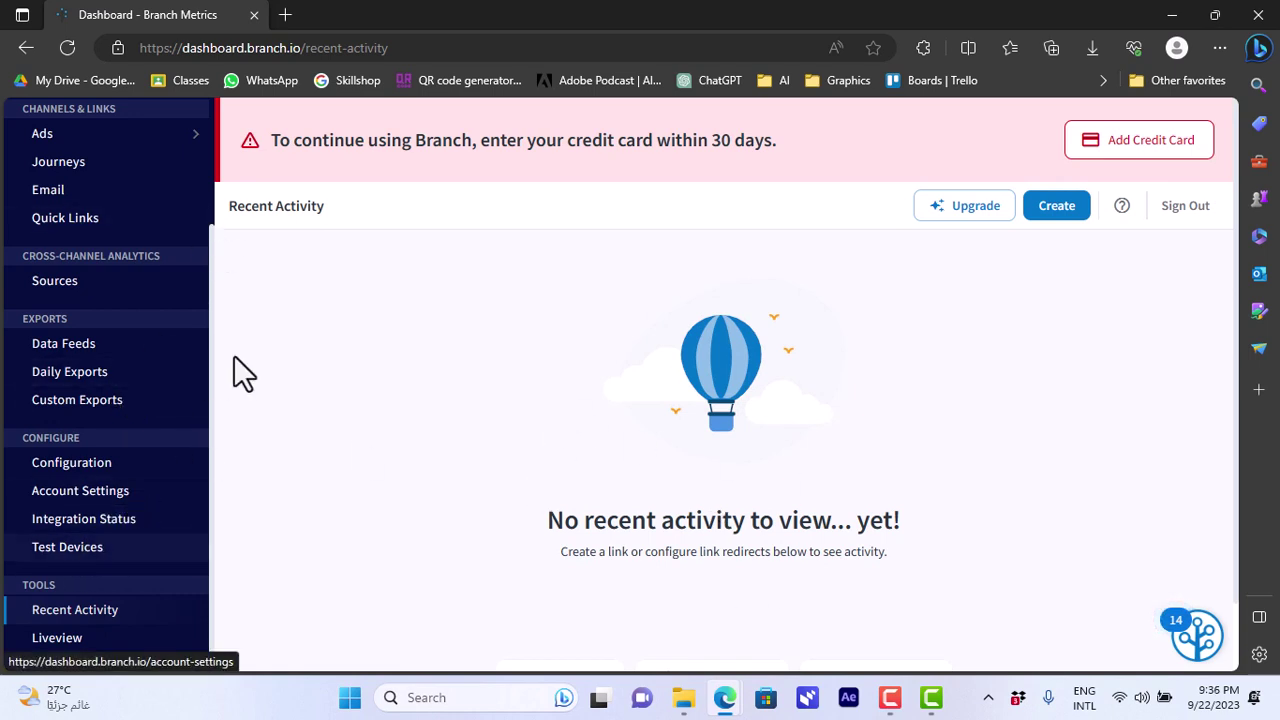
drag(209, 360, 247, 130)
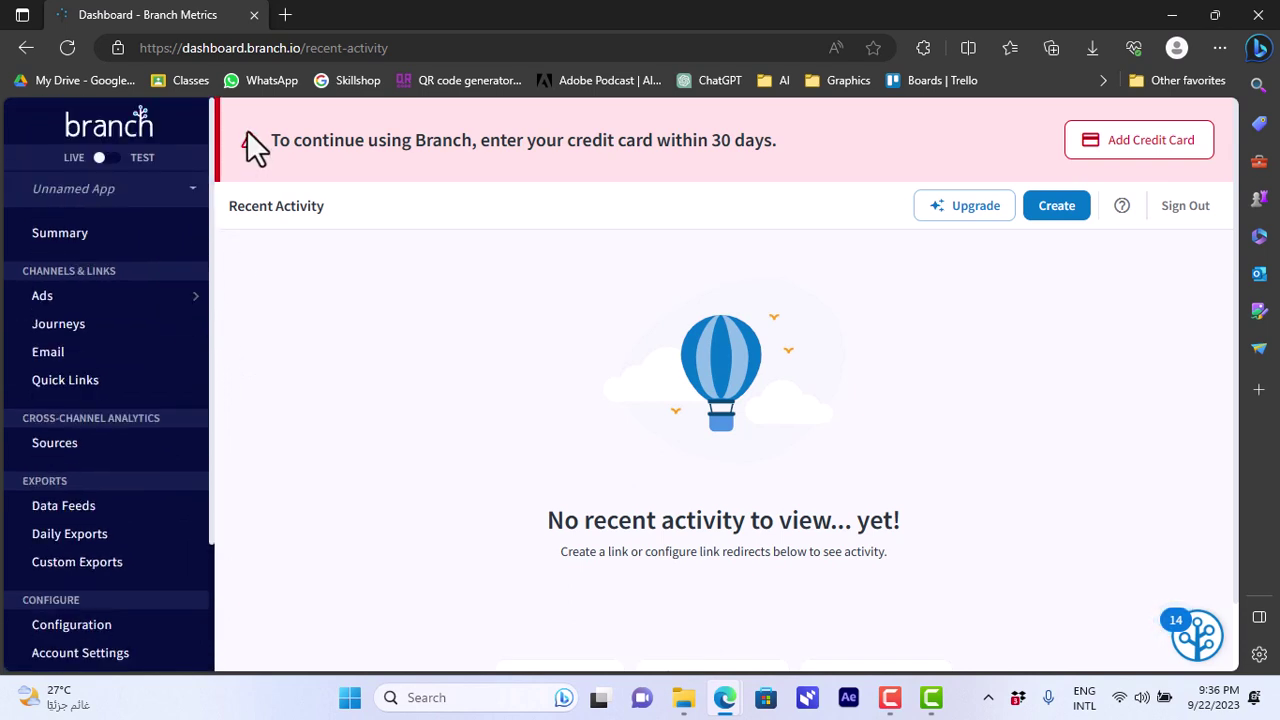
click(64, 238)
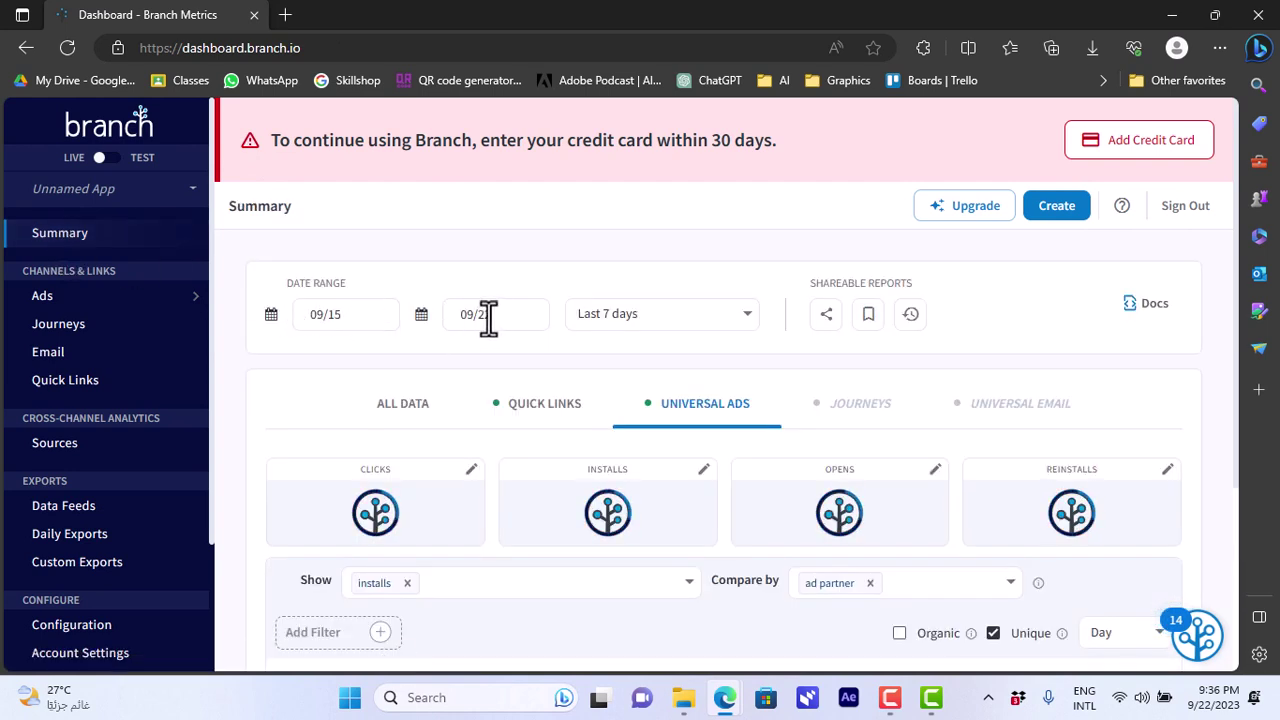
click(732, 322)
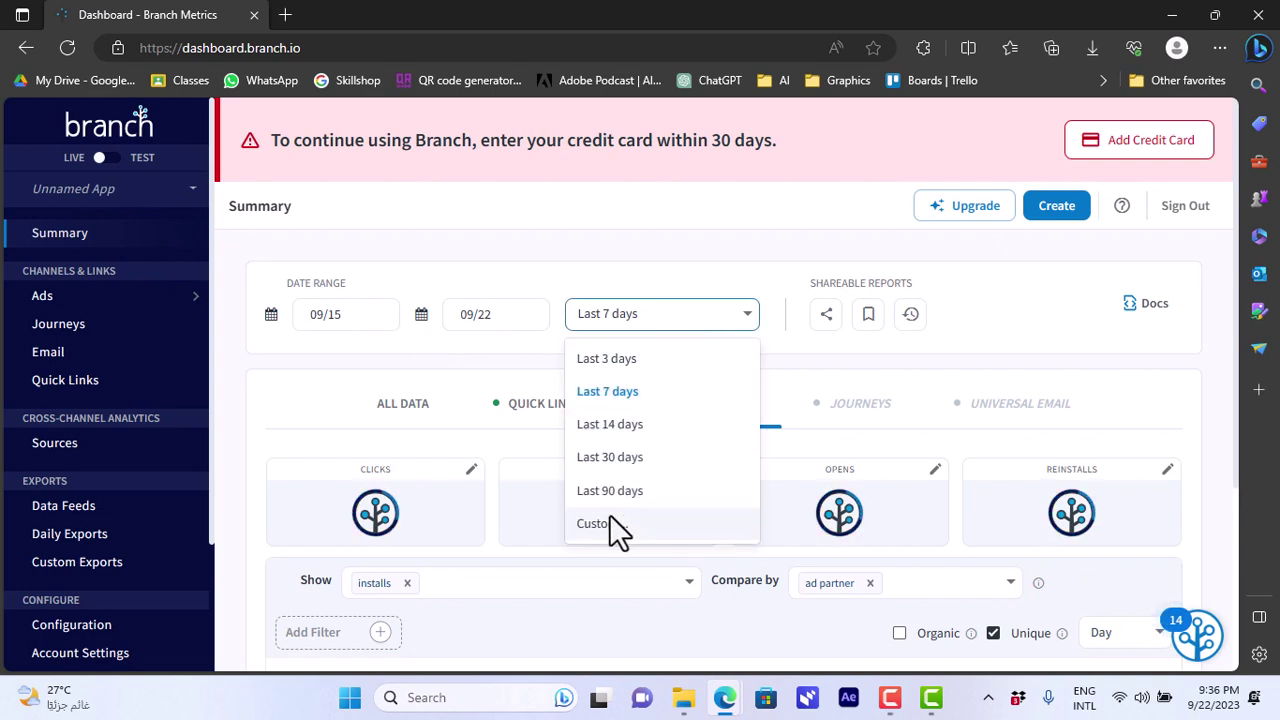
click(766, 283)
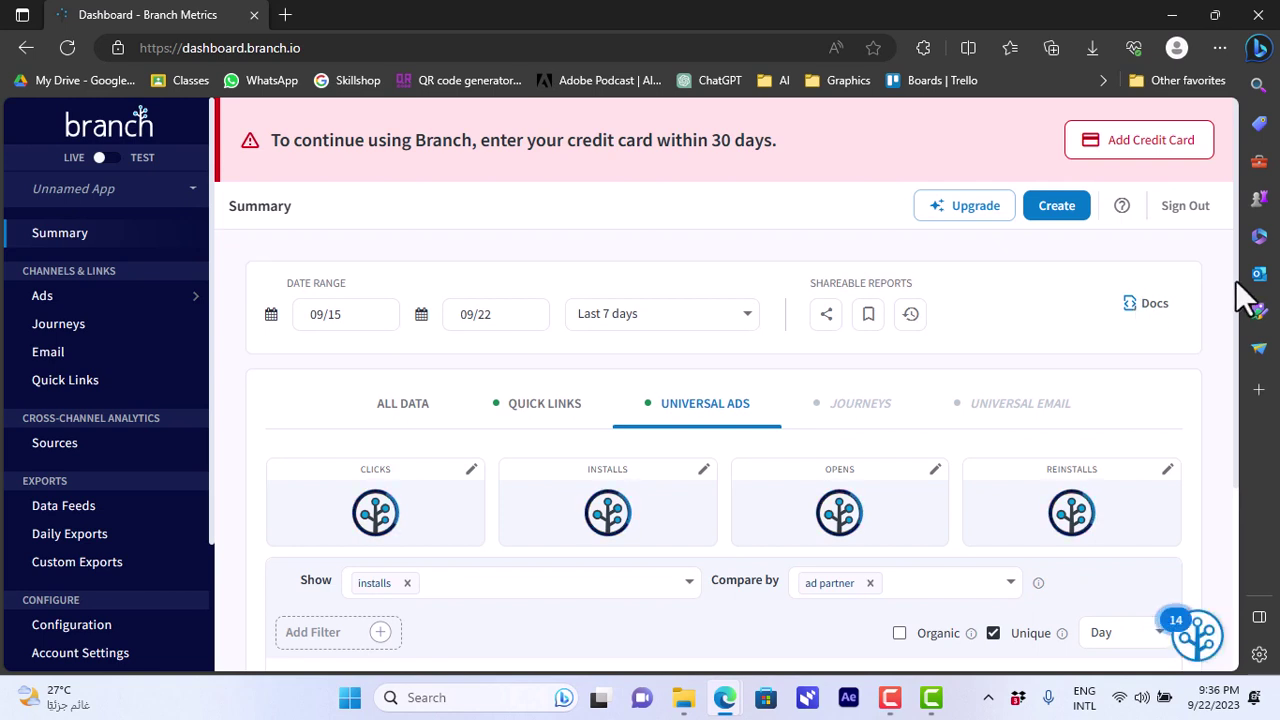
scroll(1228, 488, down, 3)
scroll(1228, 533, down, 2)
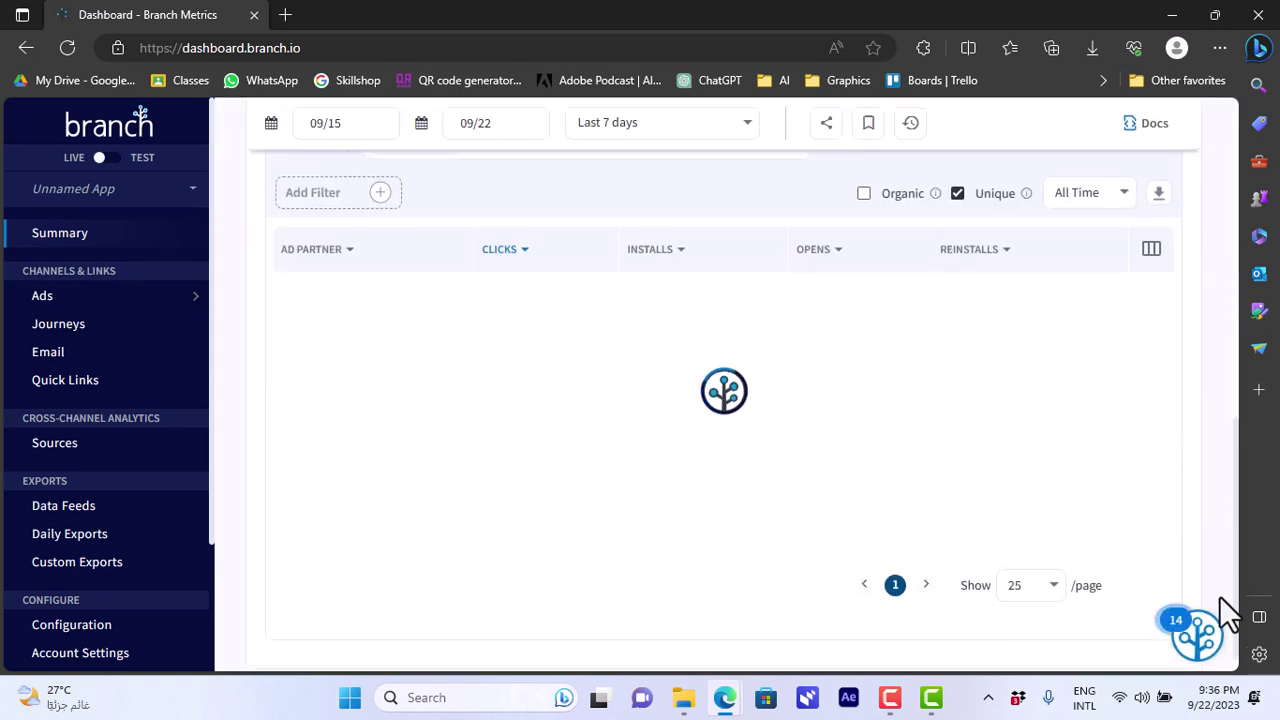
scroll(1230, 400, up, 3)
Step: Create a new app named "how to simple"
click(74, 228)
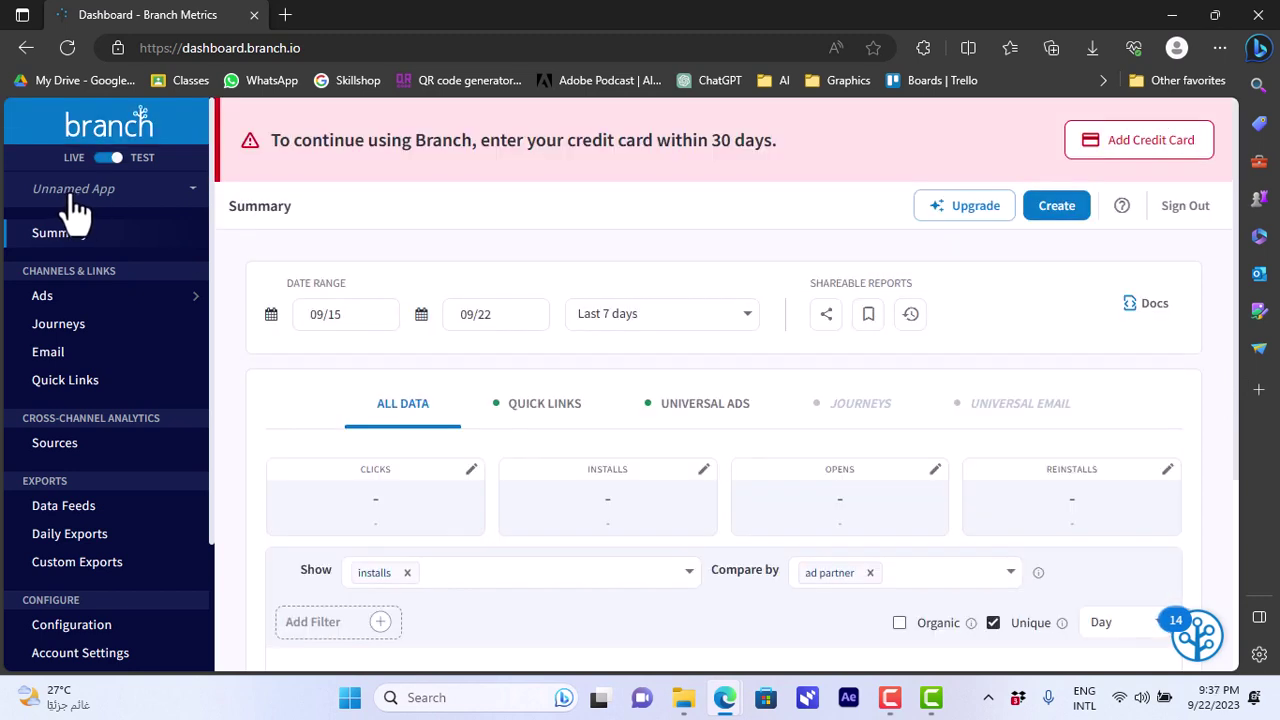
click(73, 193)
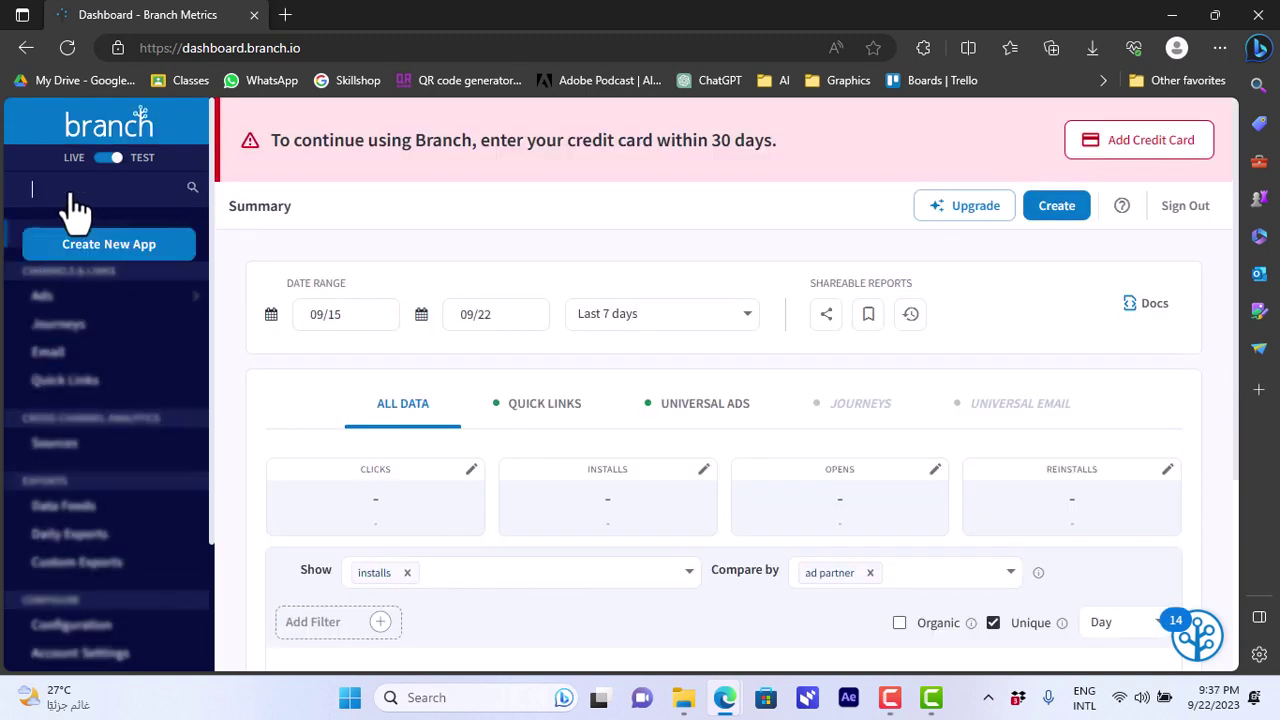
text(how to simple)
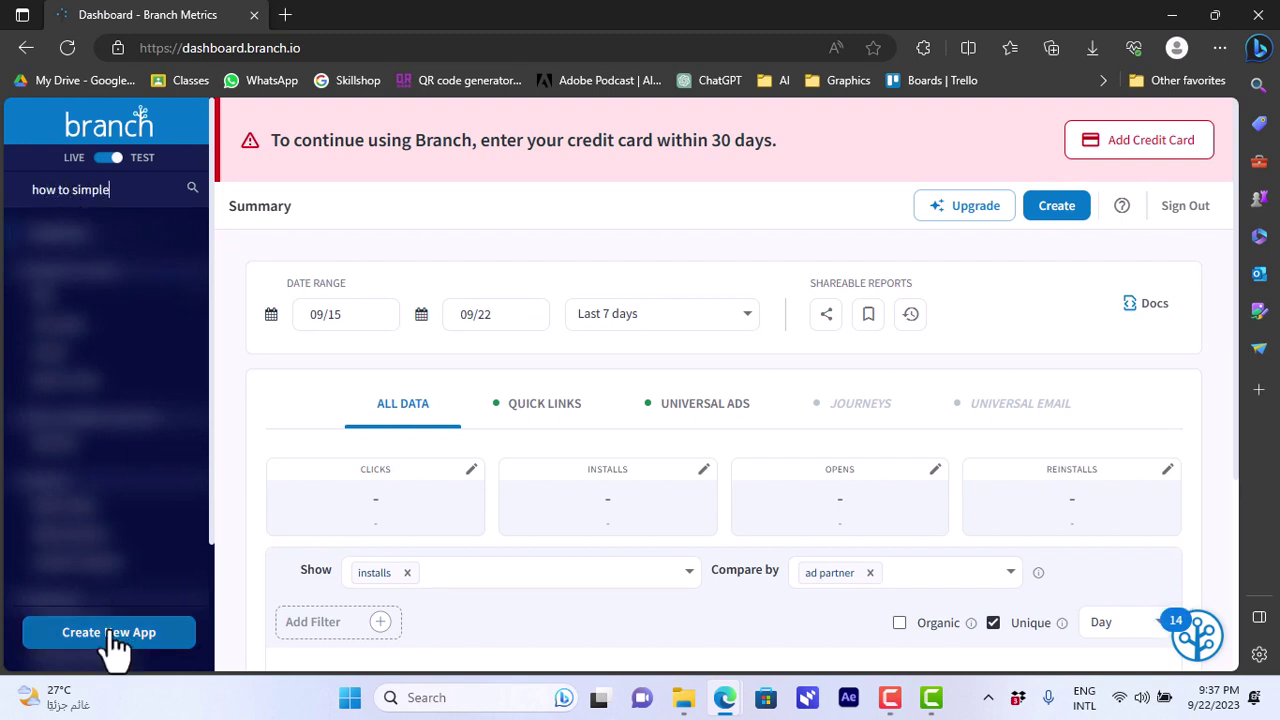
click(108, 640)
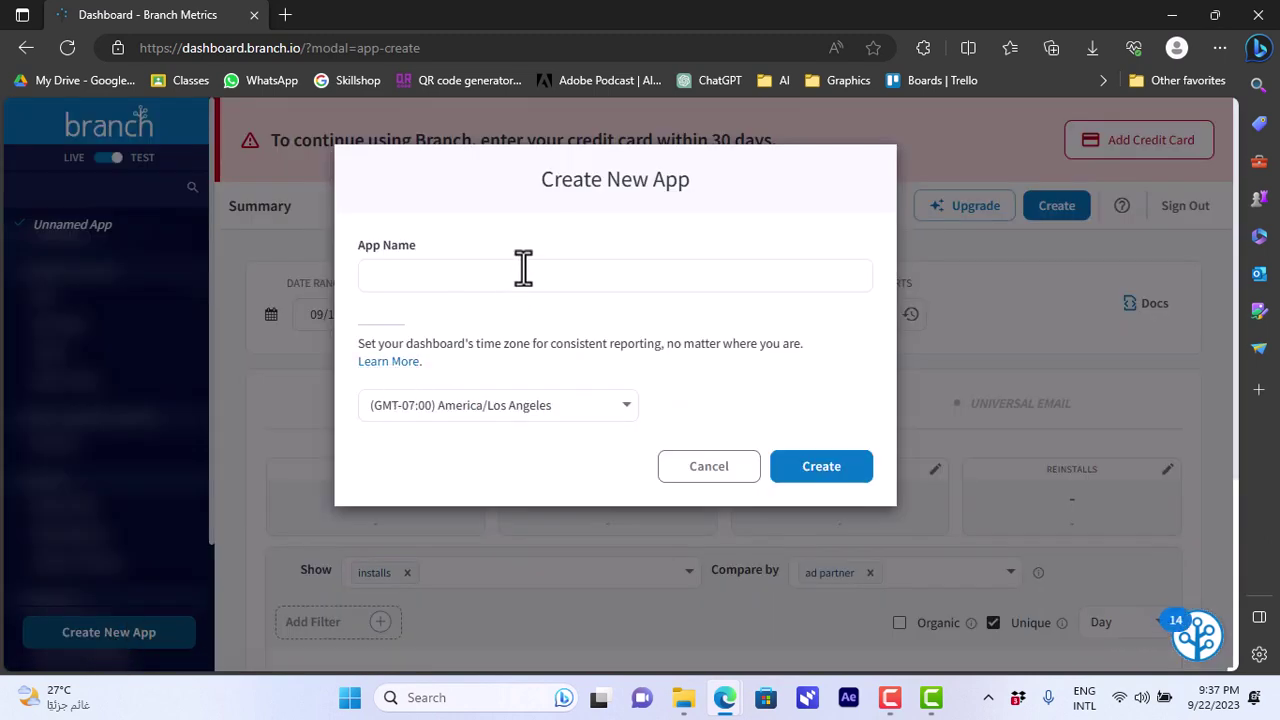
click(545, 272)
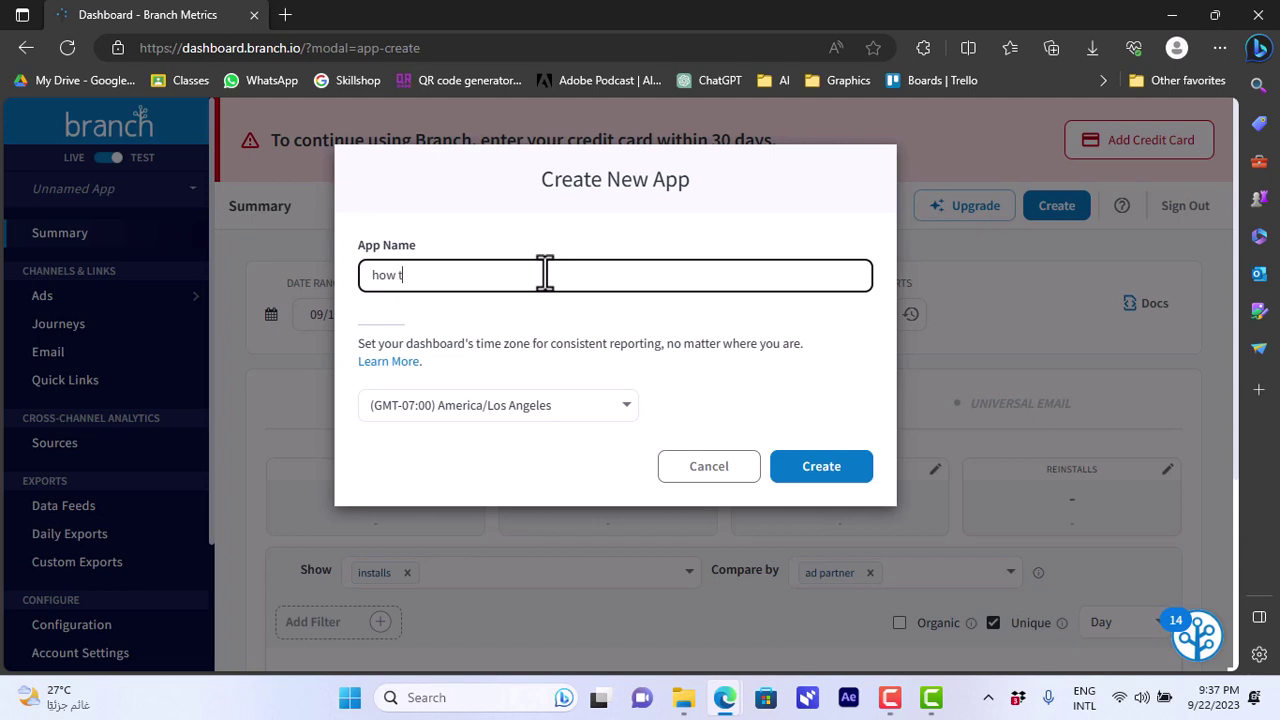
text(how to simple)
click(808, 472)
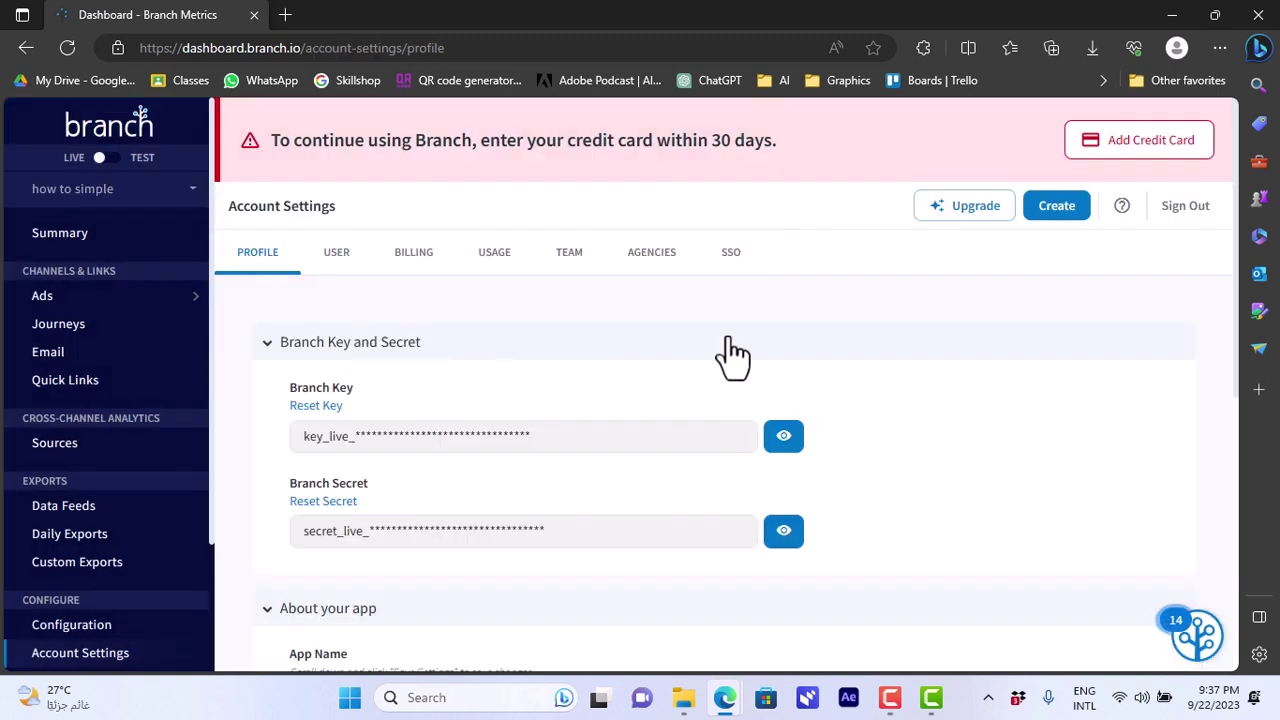
Step: Review the new app's profile settings, including its key and secret, app details and time zone
scroll(1234, 396, down, 3)
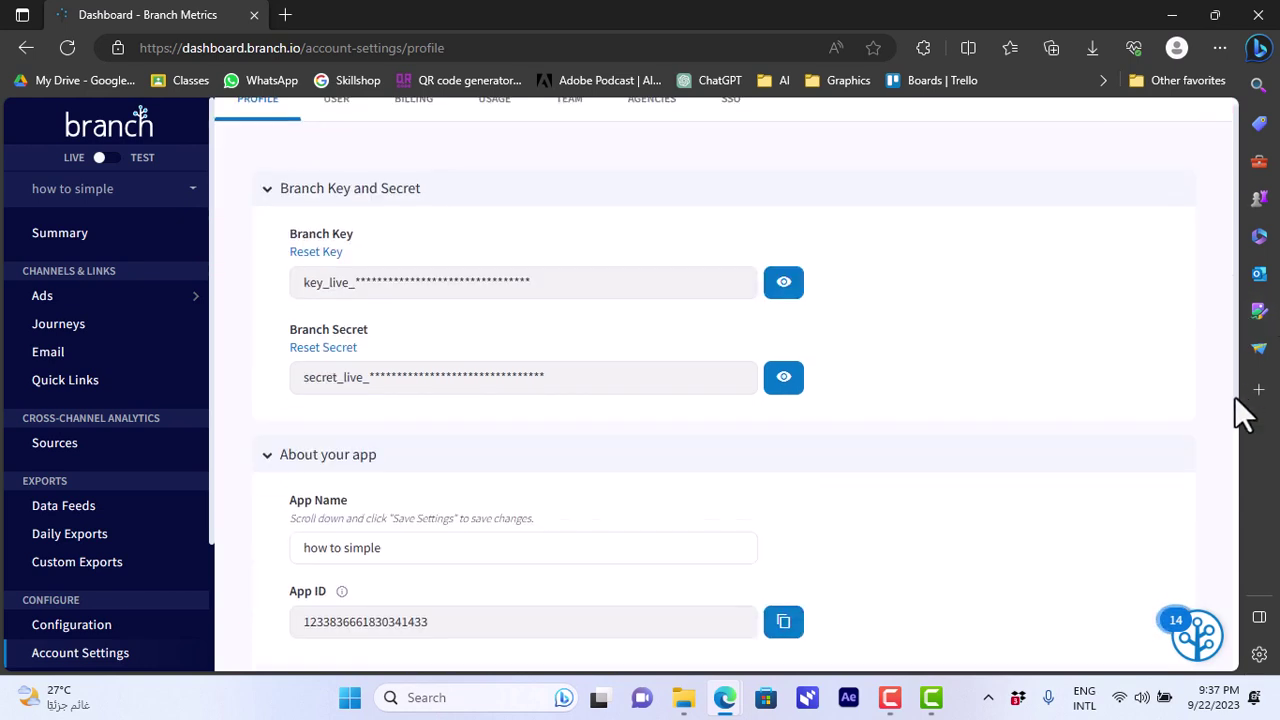
scroll(1237, 505, down, 1)
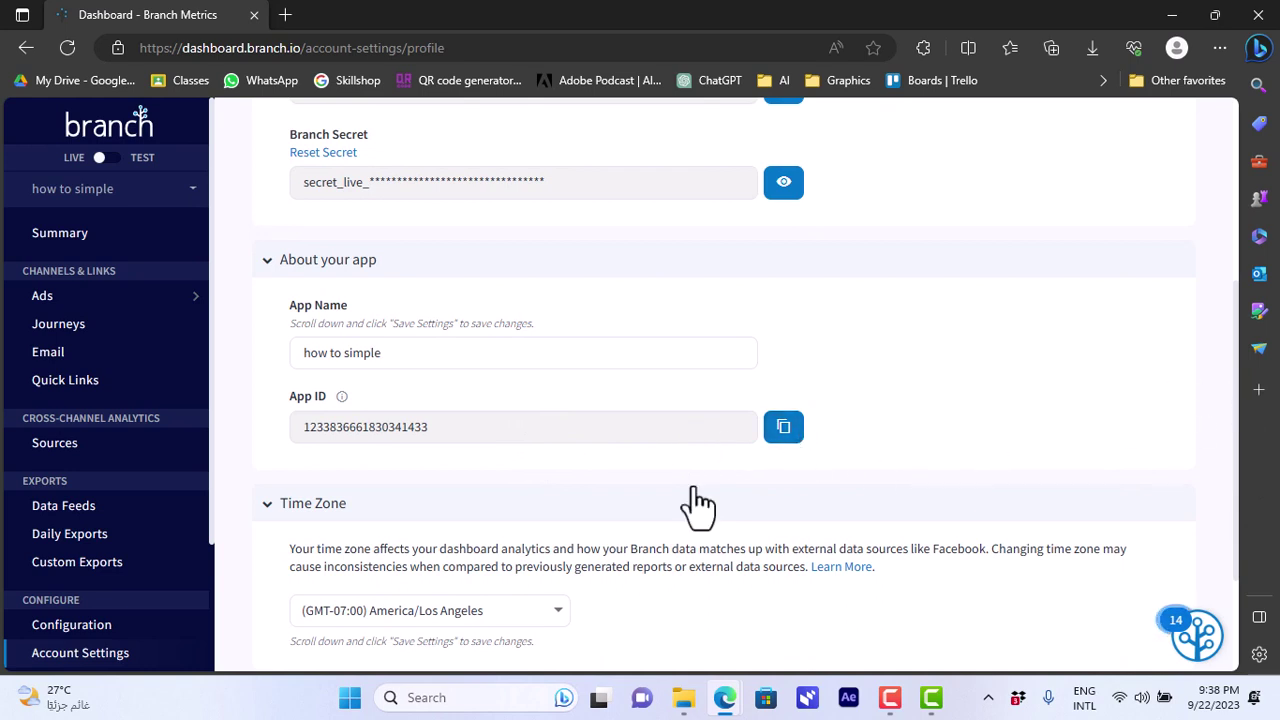
scroll(700, 503, up, 4)
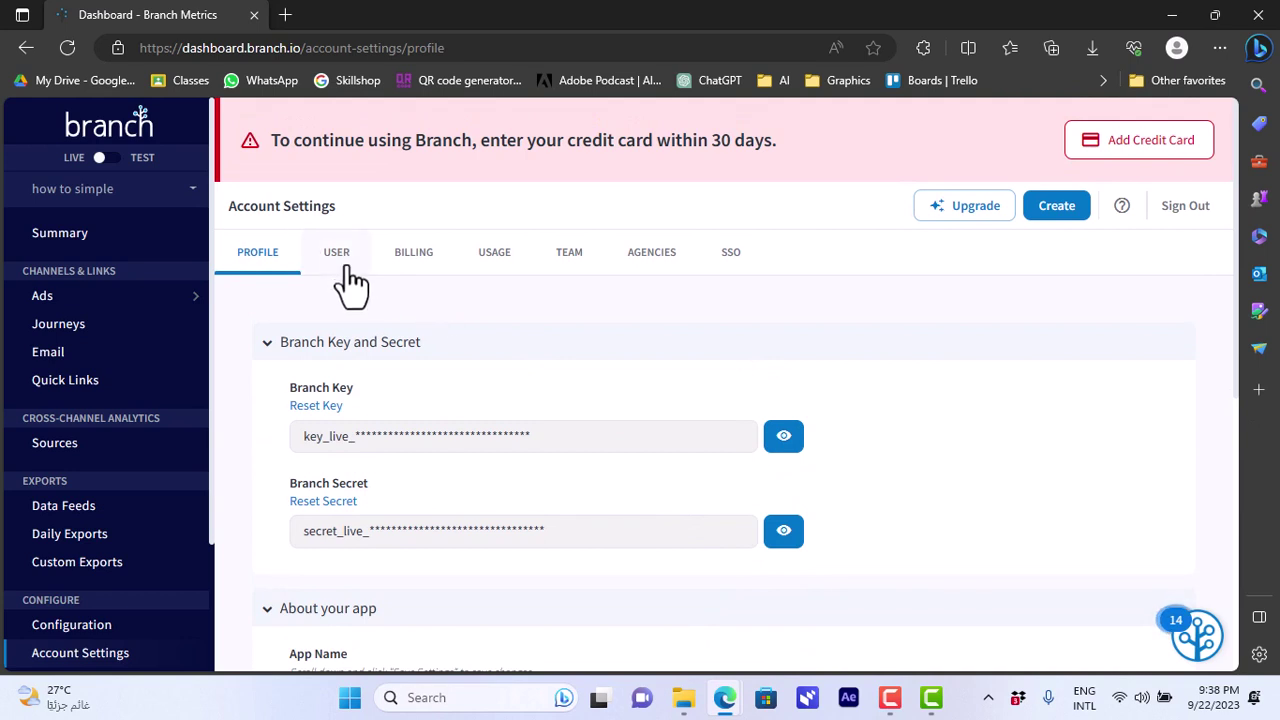
Step: Review the account's user settings, including account details, analytics and cookie policy, and view the billing plan and account summary
click(350, 285)
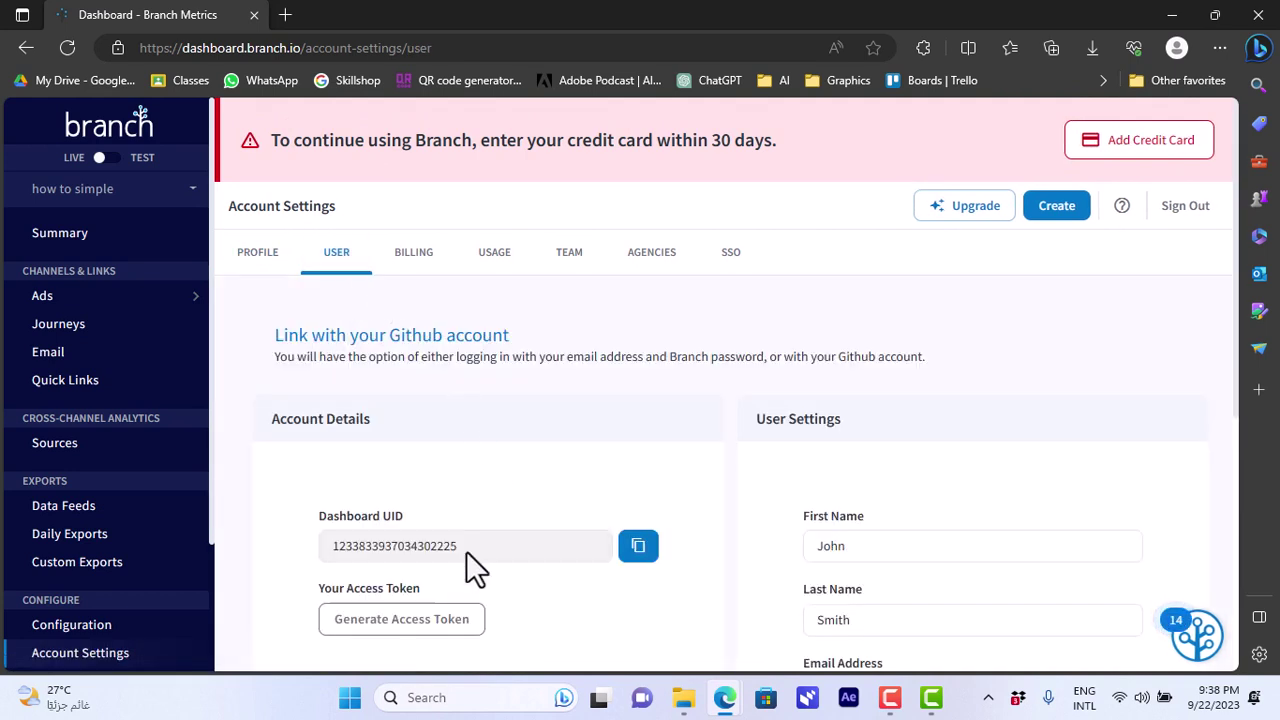
scroll(490, 540, down, 5)
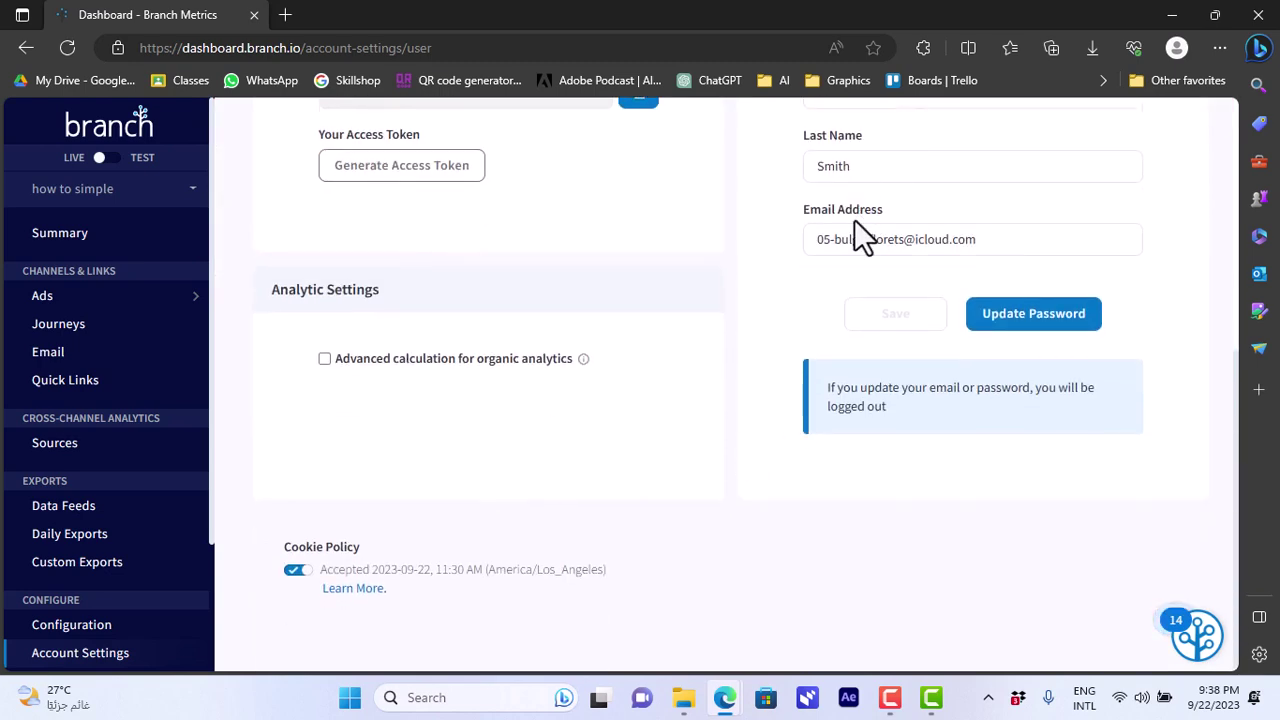
scroll(566, 360, up, 5)
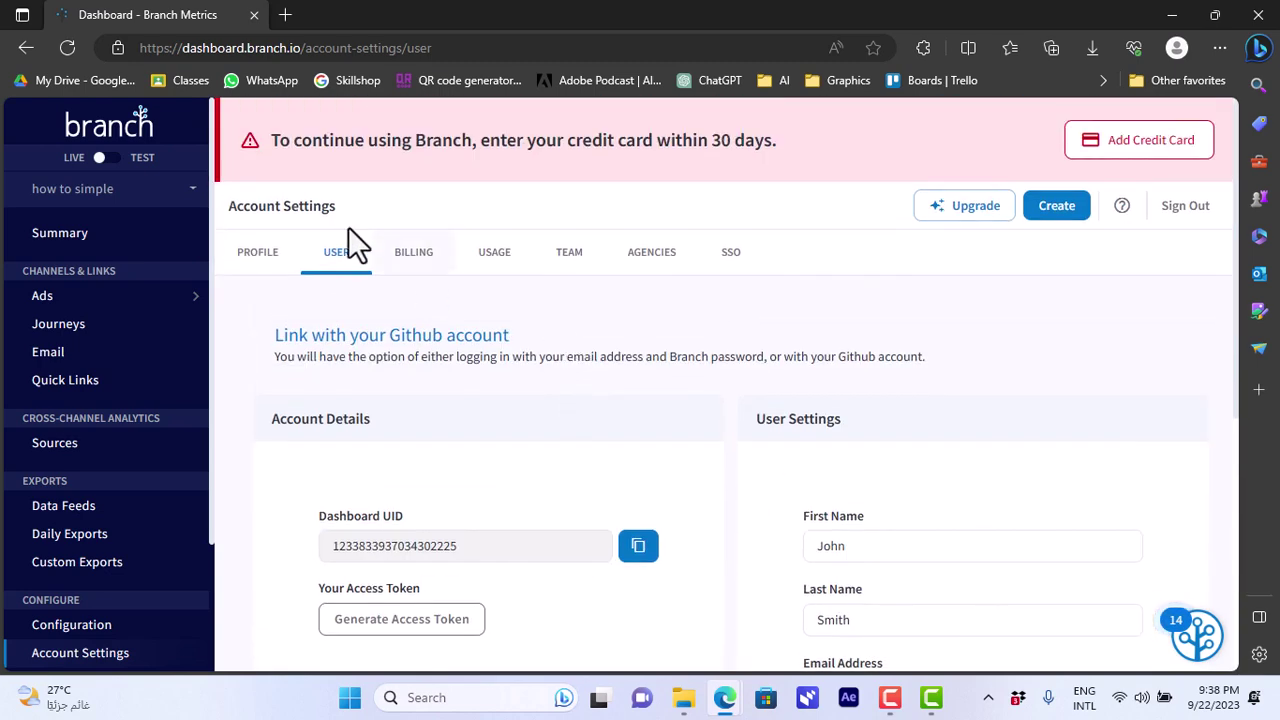
click(424, 260)
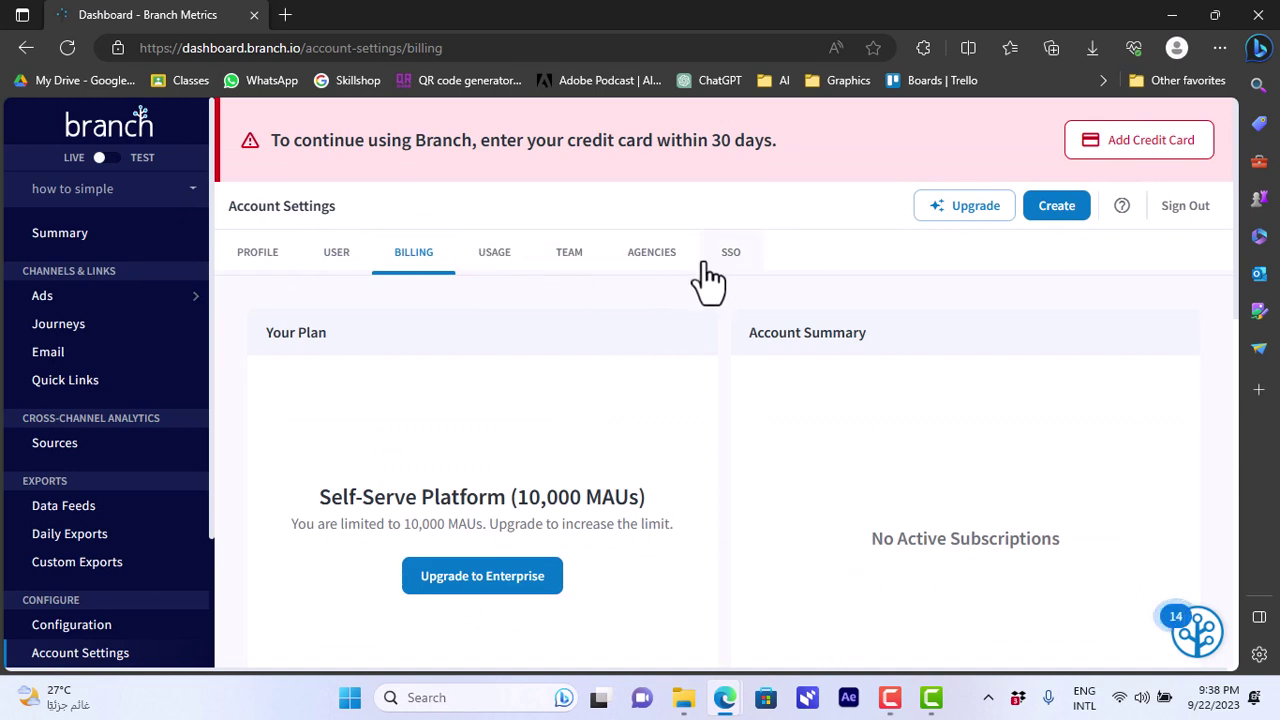
Step: Return to the app's profile settings and examine its name, ID, time zone and deletion option, then look over the dashboard's remaining sections
click(250, 262)
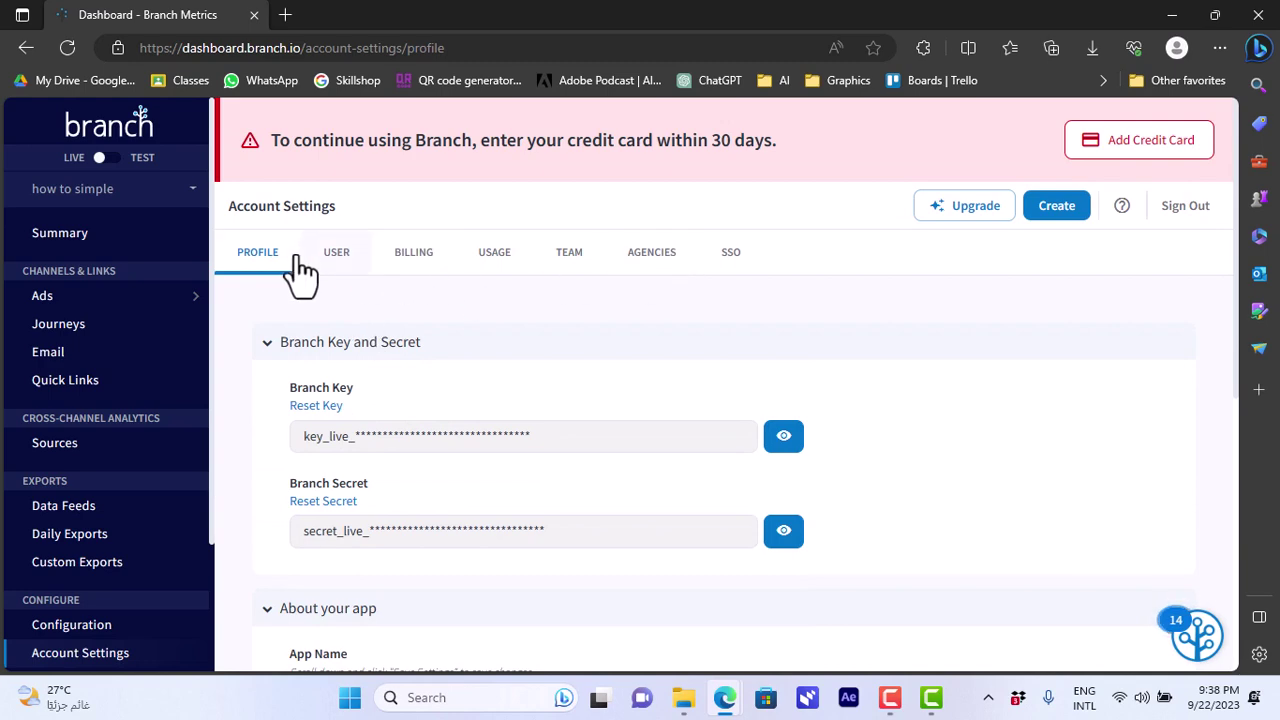
scroll(540, 355, down, 5)
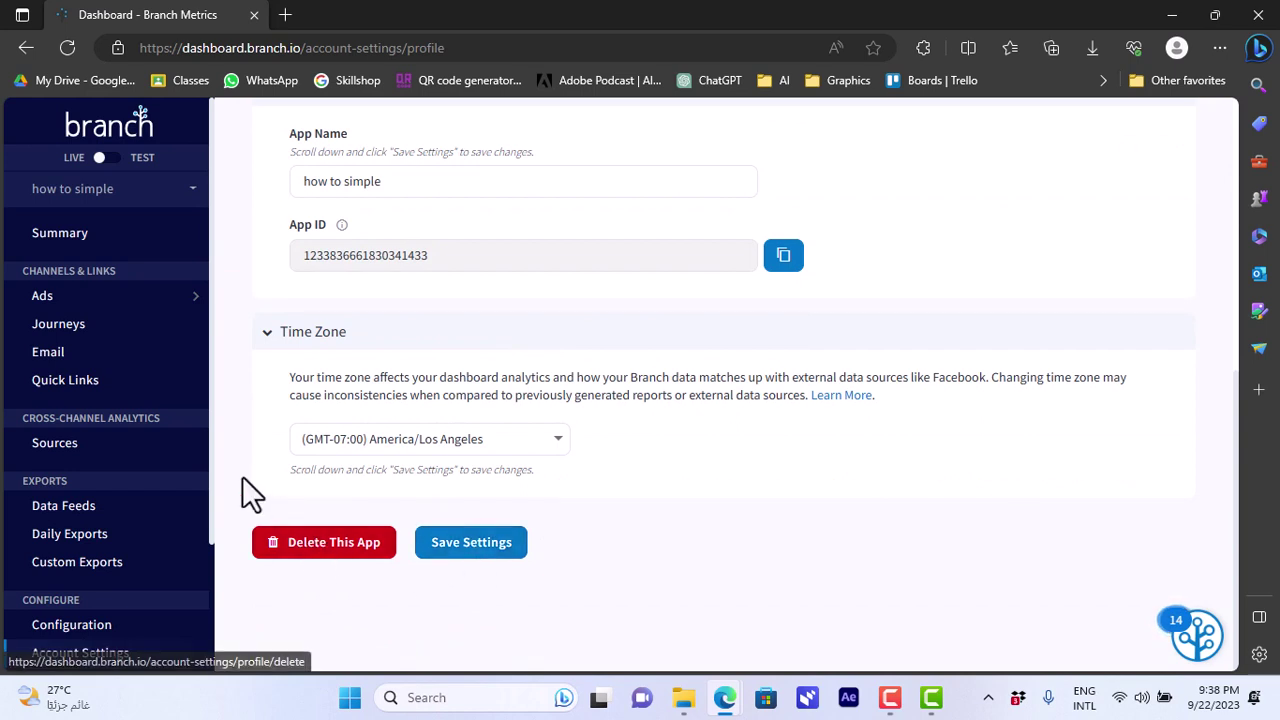
scroll(211, 530, down, 1)
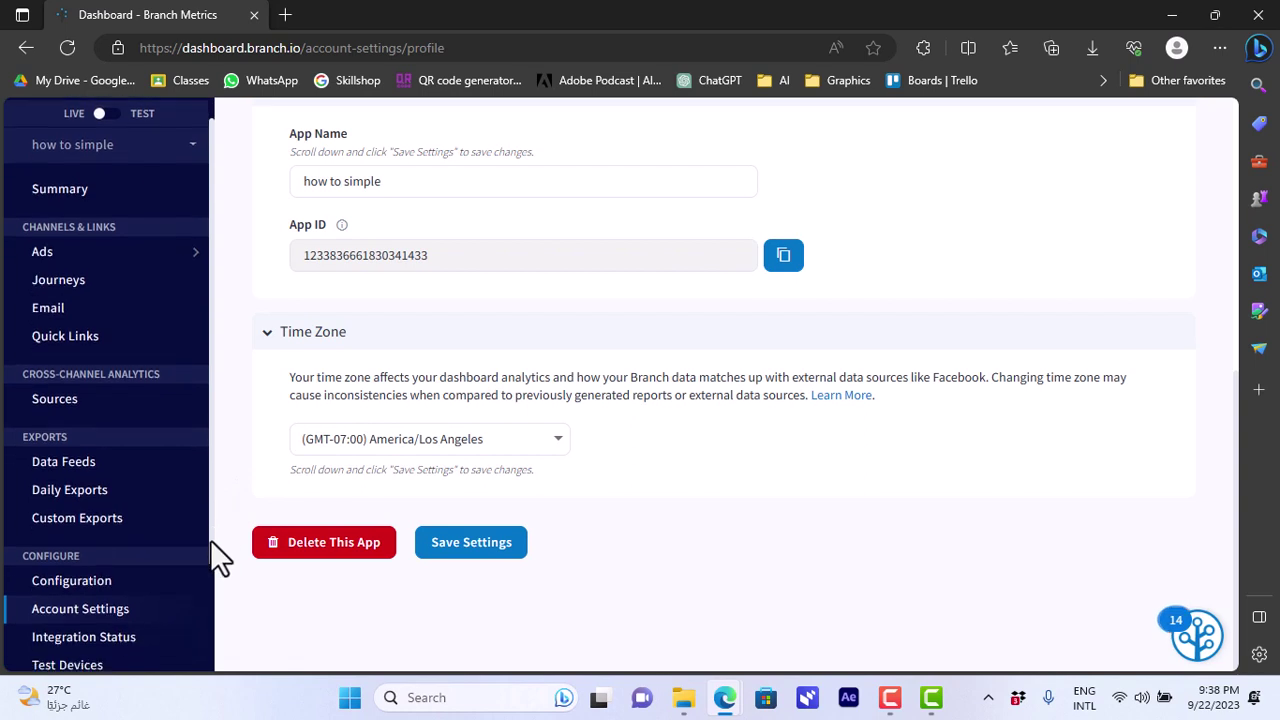
scroll(212, 450, up, 1)
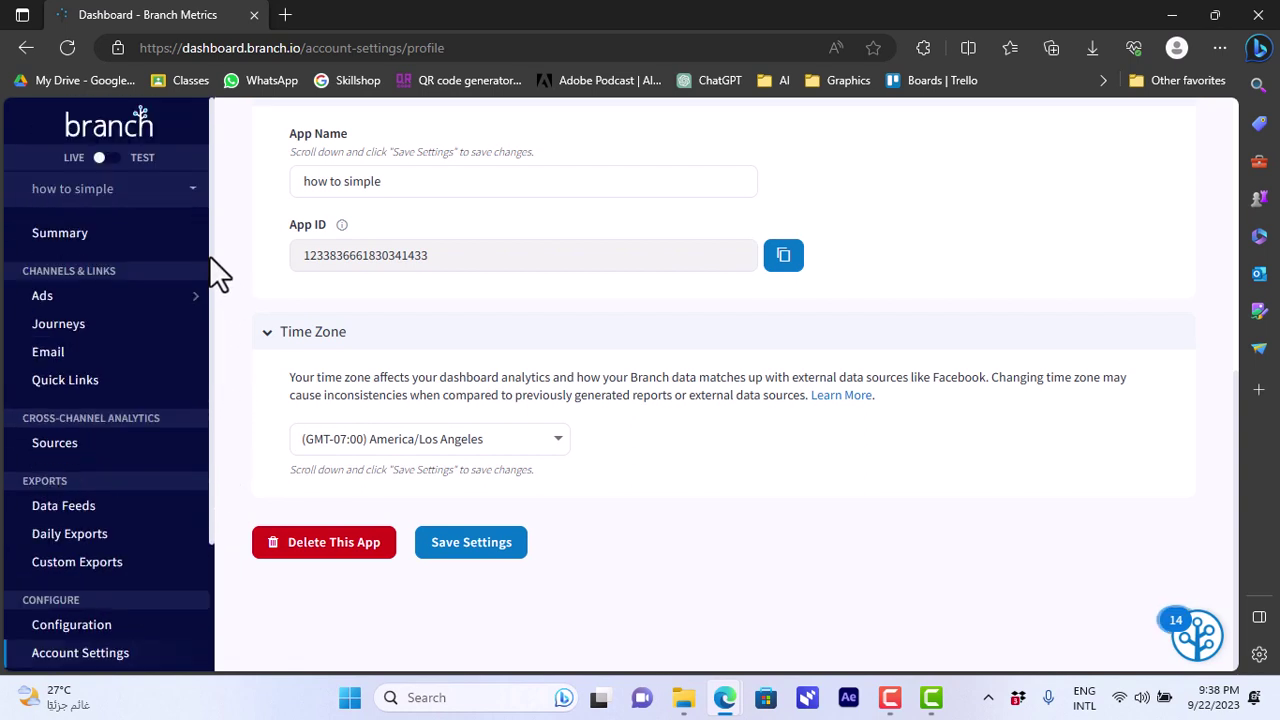
drag(209, 255, 212, 381)
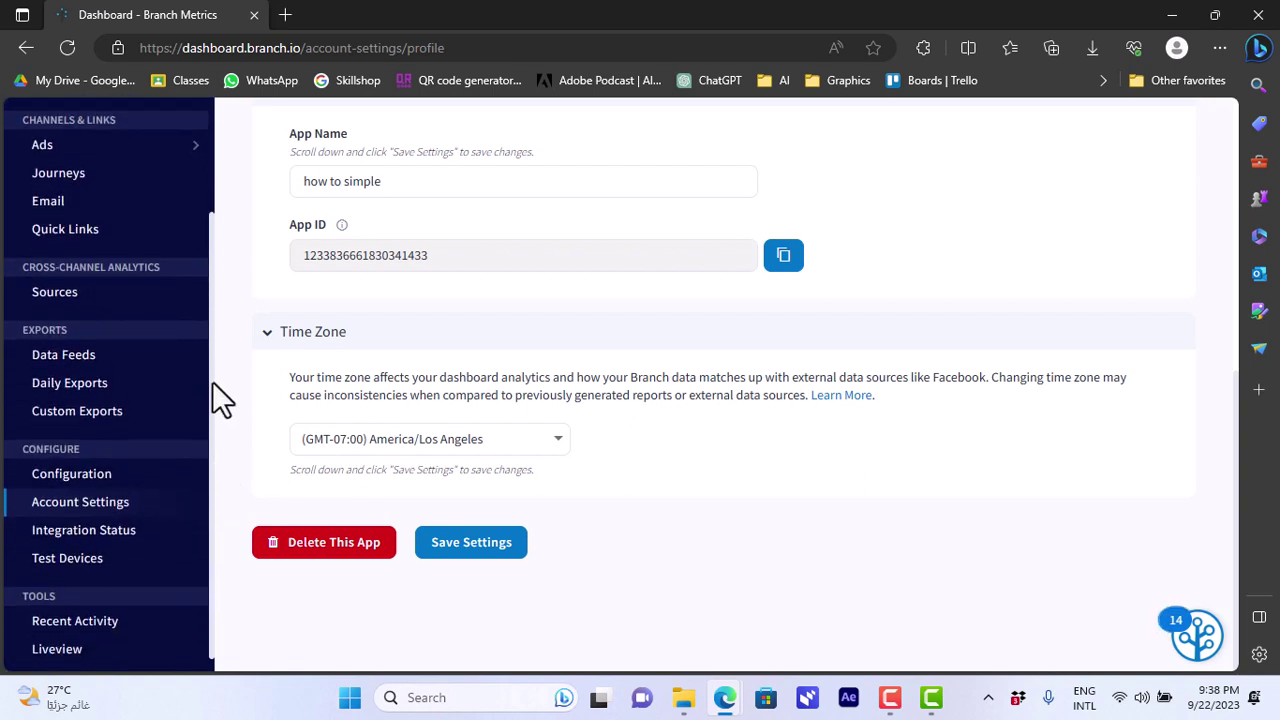